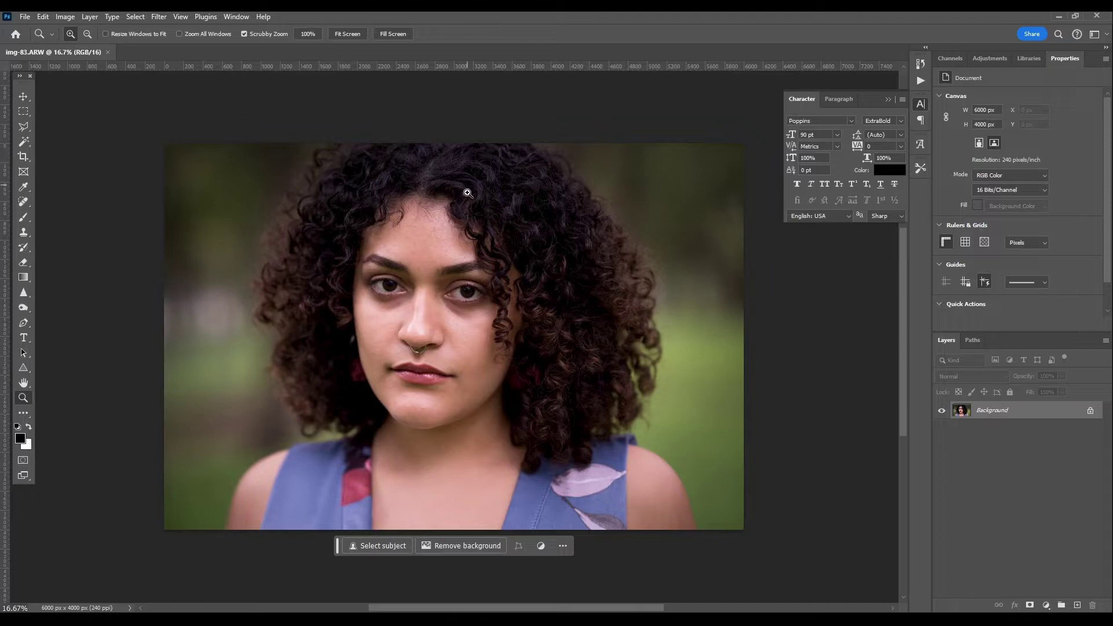
Step: Zoom in on the forehead and eyes, and select the Spot Healing Brush
{"action": "left_click", "coordinate": [438, 221]}
{"action": "left_click", "coordinate": [441, 221]}
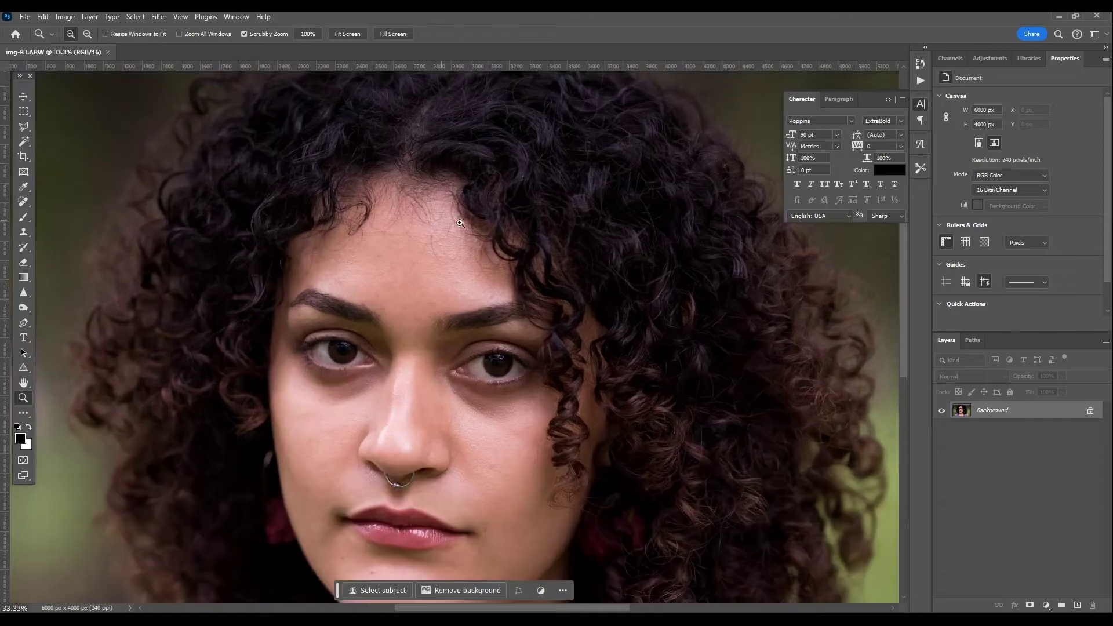
{"action": "left_click", "coordinate": [464, 220]}
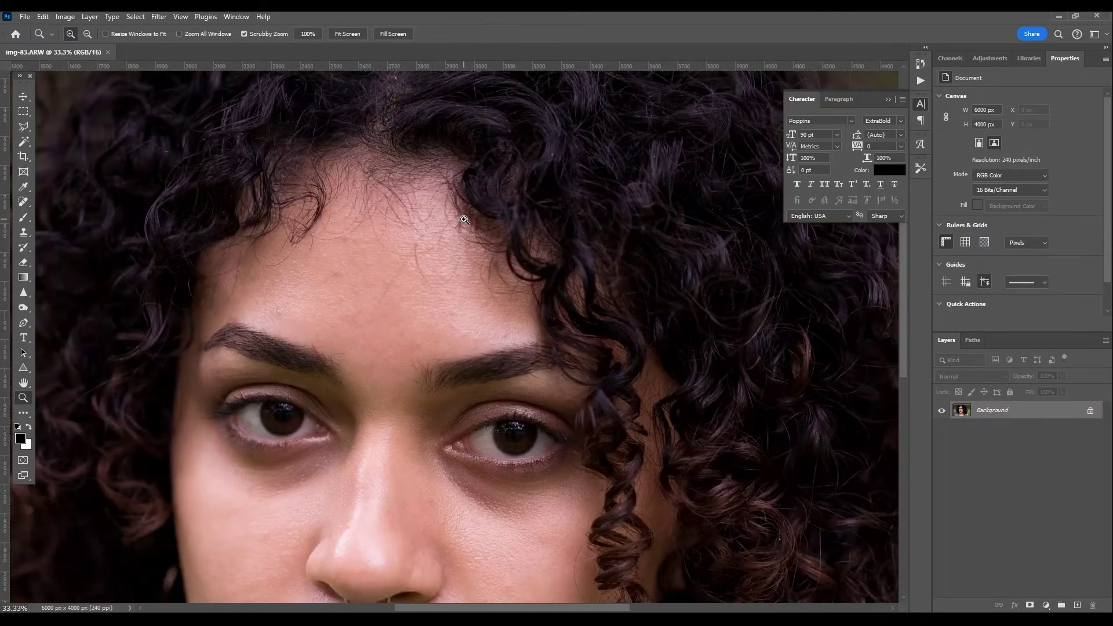
{"action": "left_click", "coordinate": [25, 201]}
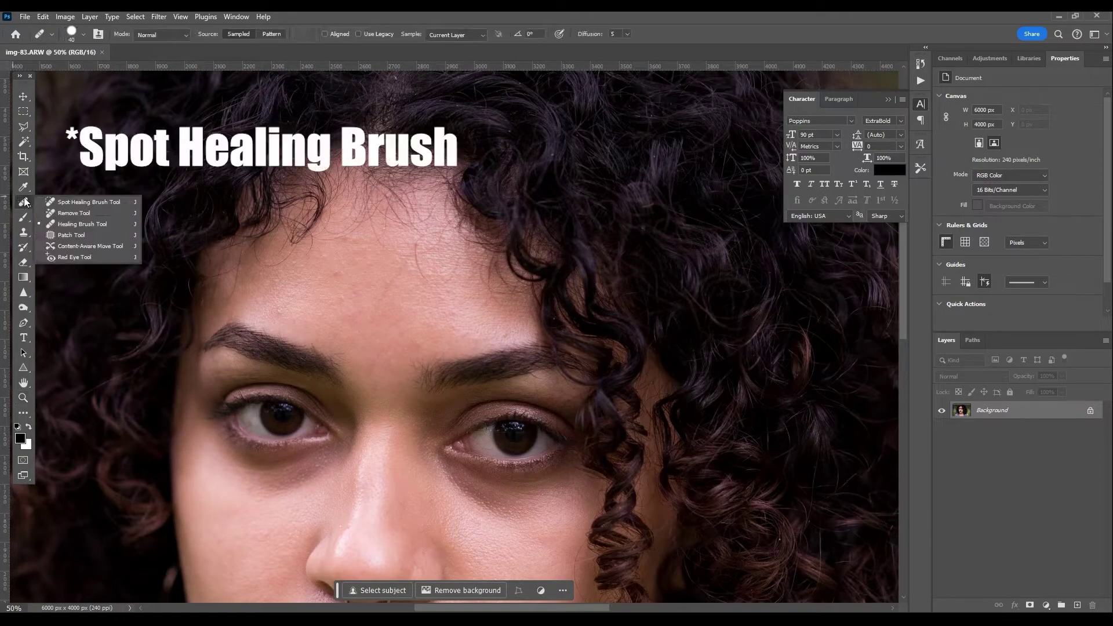
{"action": "left_click", "coordinate": [57, 201]}
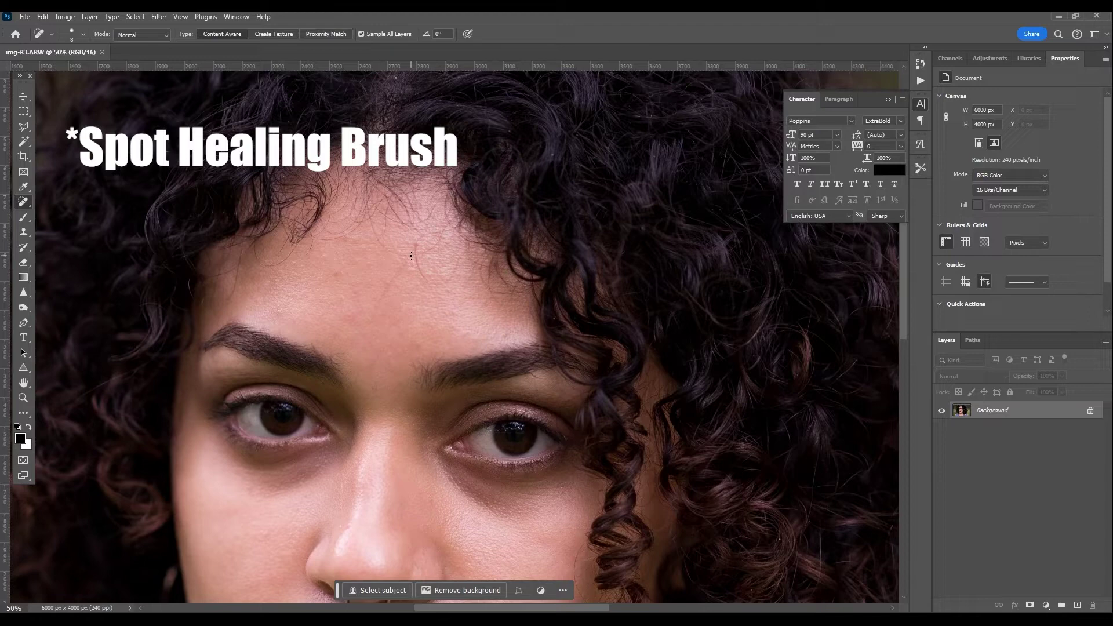
Step: Enlarge the brush to 25, then 40, and paint out the stray forehead hairs
{"action": "key", "text": "bracketright"}
{"action": "key", "text": "bracketright"}
{"action": "key", "text": "bracketright"}
{"action": "mouse_move", "coordinate": [416, 242]}
{"action": "left_mouse_down"}
{"action": "mouse_move", "coordinate": [431, 297]}
{"action": "mouse_move", "coordinate": [381, 296]}
{"action": "mouse_move", "coordinate": [414, 259]}
{"action": "mouse_move", "coordinate": [389, 251]}
{"action": "mouse_move", "coordinate": [438, 241]}
{"action": "left_mouse_up"}
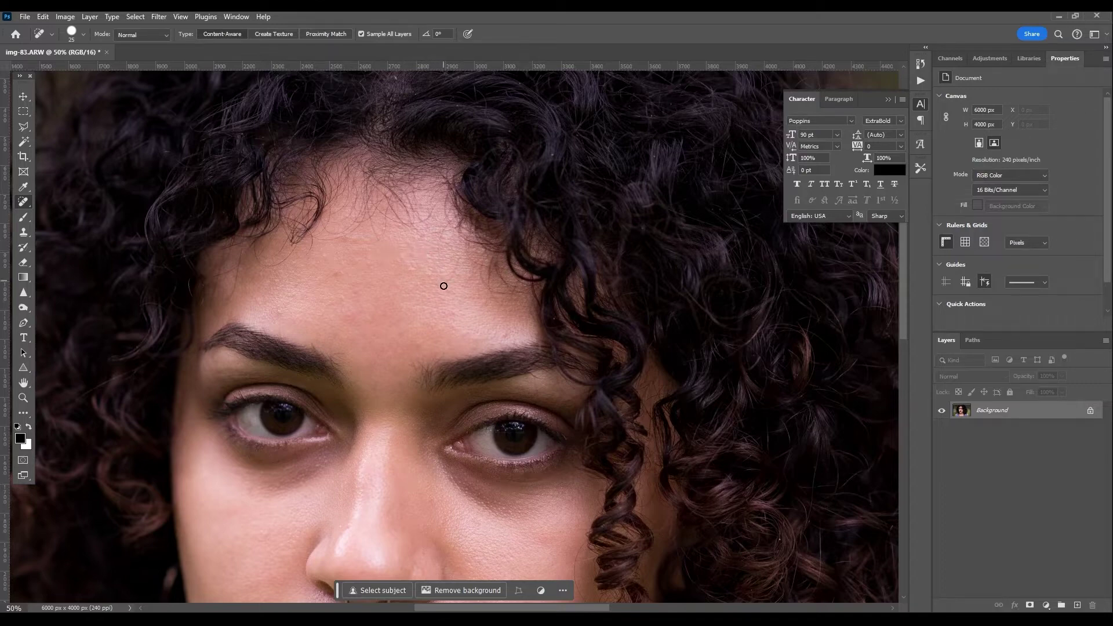
{"action": "mouse_move", "coordinate": [445, 284]}
{"action": "left_mouse_down"}
{"action": "mouse_move", "coordinate": [458, 256]}
{"action": "mouse_move", "coordinate": [456, 283]}
{"action": "left_mouse_up"}
{"action": "mouse_move", "coordinate": [371, 221]}
{"action": "left_mouse_down"}
{"action": "mouse_move", "coordinate": [371, 244]}
{"action": "mouse_move", "coordinate": [385, 217]}
{"action": "left_mouse_up"}
{"action": "key", "text": "bracketright"}
{"action": "left_click_drag", "start_coordinate": [343, 238], "coordinate": [319, 241]}
Step: Spot-heal the remaining blemishes across the forehead and around the eyebrows
{"action": "left_click", "coordinate": [353, 239]}
{"action": "left_click", "coordinate": [341, 265]}
{"action": "left_click", "coordinate": [380, 253]}
{"action": "left_click", "coordinate": [354, 294]}
{"action": "left_click", "coordinate": [349, 315]}
{"action": "left_click", "coordinate": [418, 343]}
{"action": "left_click", "coordinate": [450, 311]}
{"action": "left_click", "coordinate": [447, 291]}
{"action": "left_click", "coordinate": [440, 269]}
{"action": "left_click", "coordinate": [426, 276]}
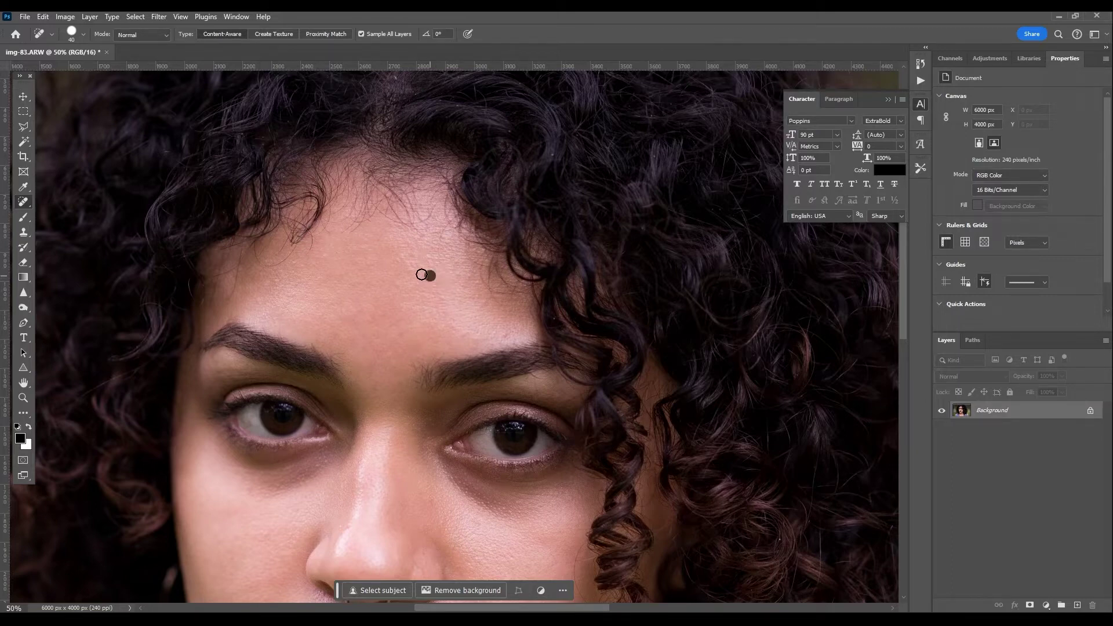
{"action": "left_click", "coordinate": [506, 336]}
{"action": "left_click", "coordinate": [478, 299]}
{"action": "left_click", "coordinate": [468, 274]}
{"action": "left_click", "coordinate": [406, 265]}
{"action": "left_click", "coordinate": [402, 254]}
Step: Move down the face and spot-heal the blemishes on the cheek and chin
{"action": "scroll", "coordinate": [401, 362], "scroll_direction": "down", "scroll_amount": 3}
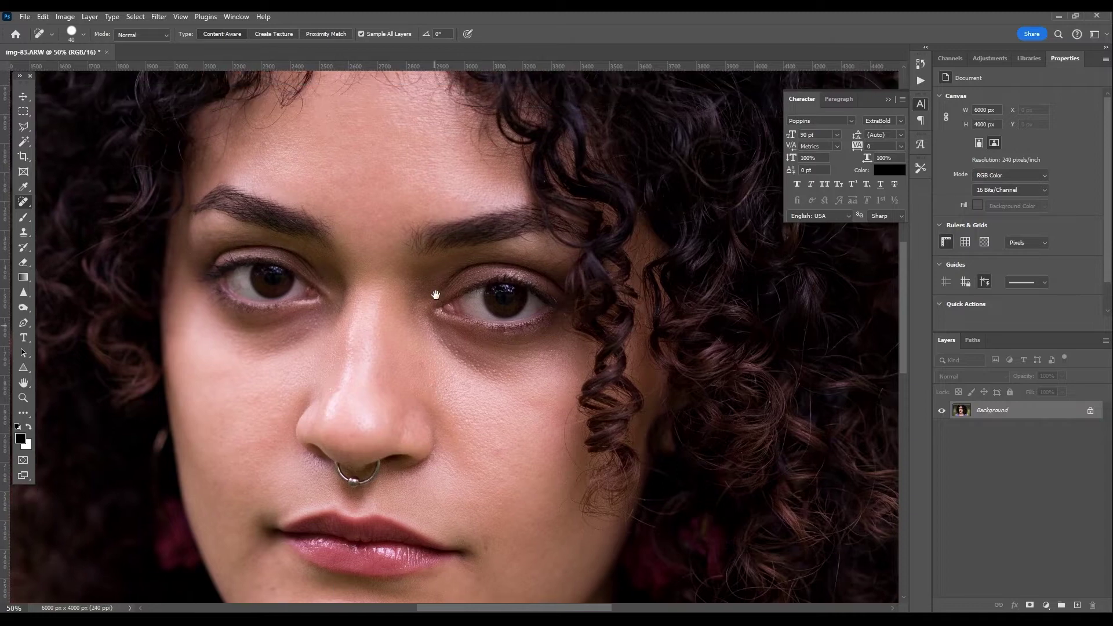
{"action": "scroll", "coordinate": [435, 295], "scroll_direction": "down", "scroll_amount": 2}
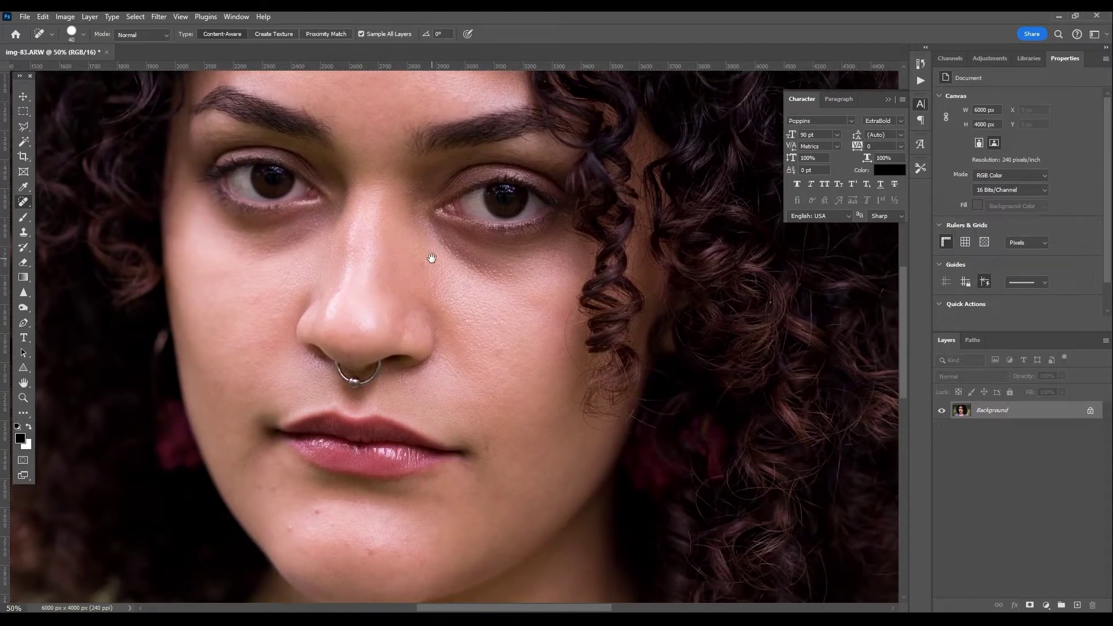
{"action": "scroll", "coordinate": [432, 258], "scroll_direction": "down", "scroll_amount": 1}
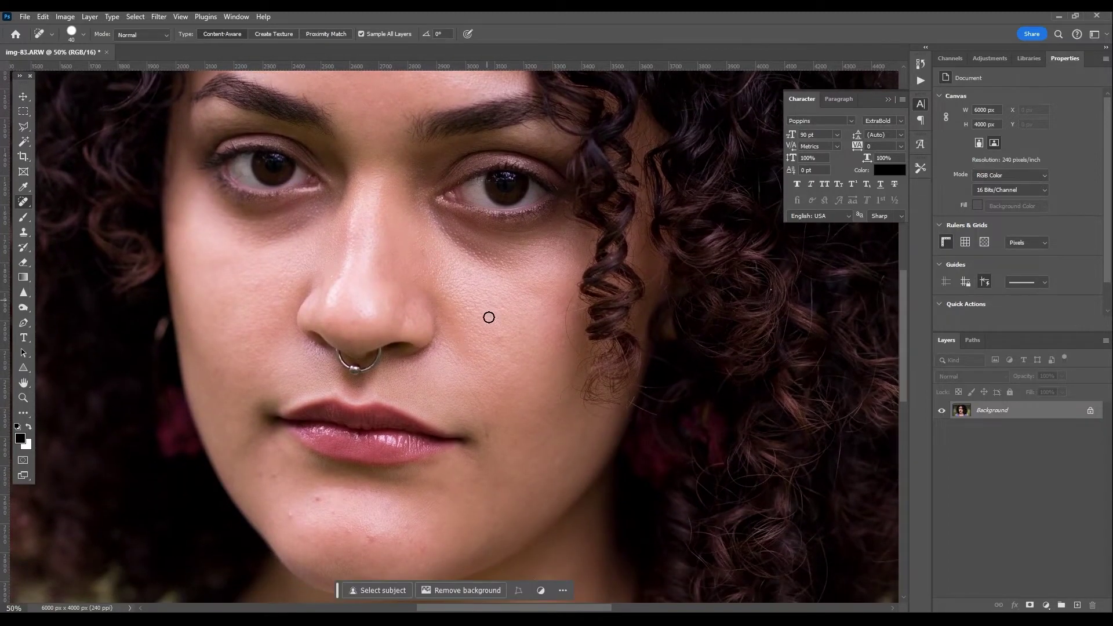
{"action": "left_click", "coordinate": [502, 334]}
{"action": "left_click", "coordinate": [502, 338]}
{"action": "left_click", "coordinate": [486, 436]}
{"action": "left_click", "coordinate": [316, 497]}
{"action": "left_click", "coordinate": [290, 515]}
{"action": "left_click", "coordinate": [333, 513]}
{"action": "left_click", "coordinate": [345, 533]}
{"action": "left_click", "coordinate": [371, 539]}
{"action": "left_click_drag", "start_coordinate": [348, 484], "coordinate": [355, 405]}
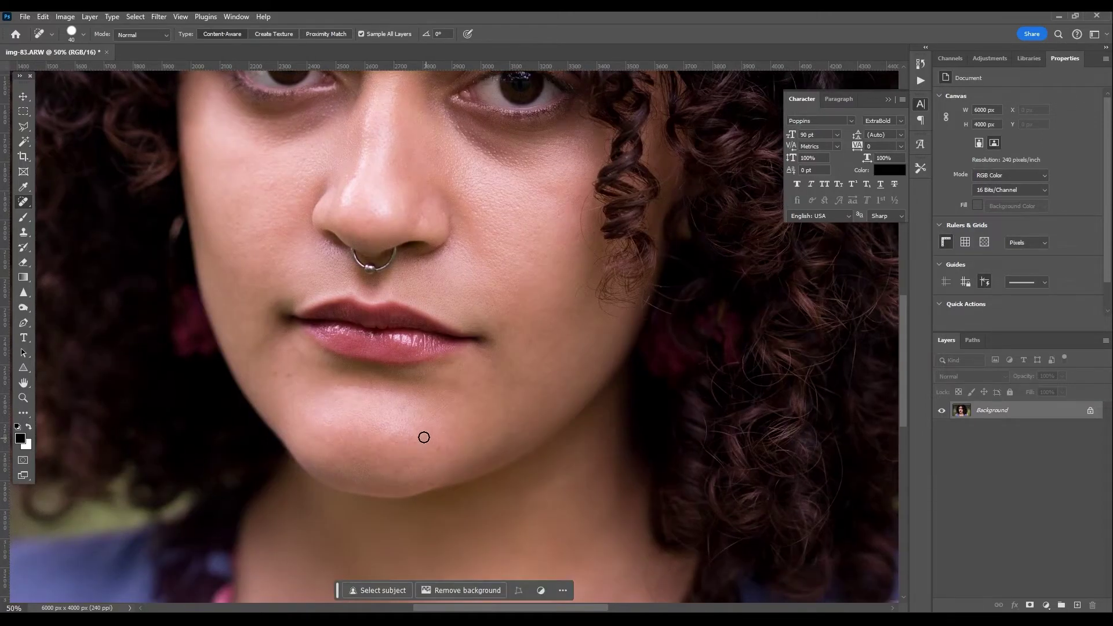
{"action": "left_click", "coordinate": [426, 438]}
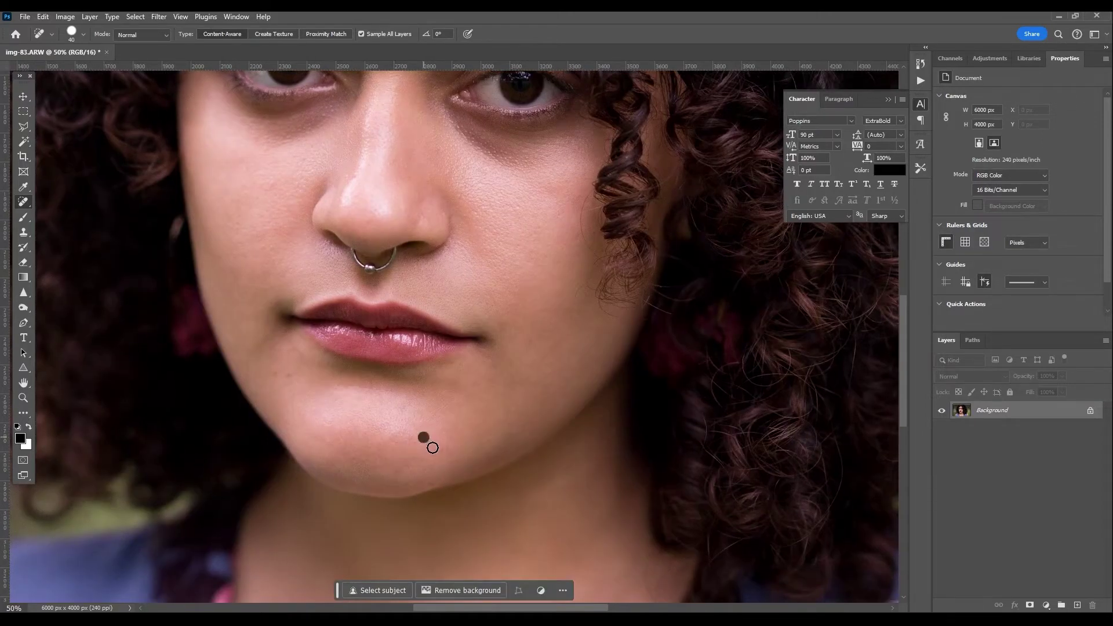
{"action": "left_click", "coordinate": [286, 375]}
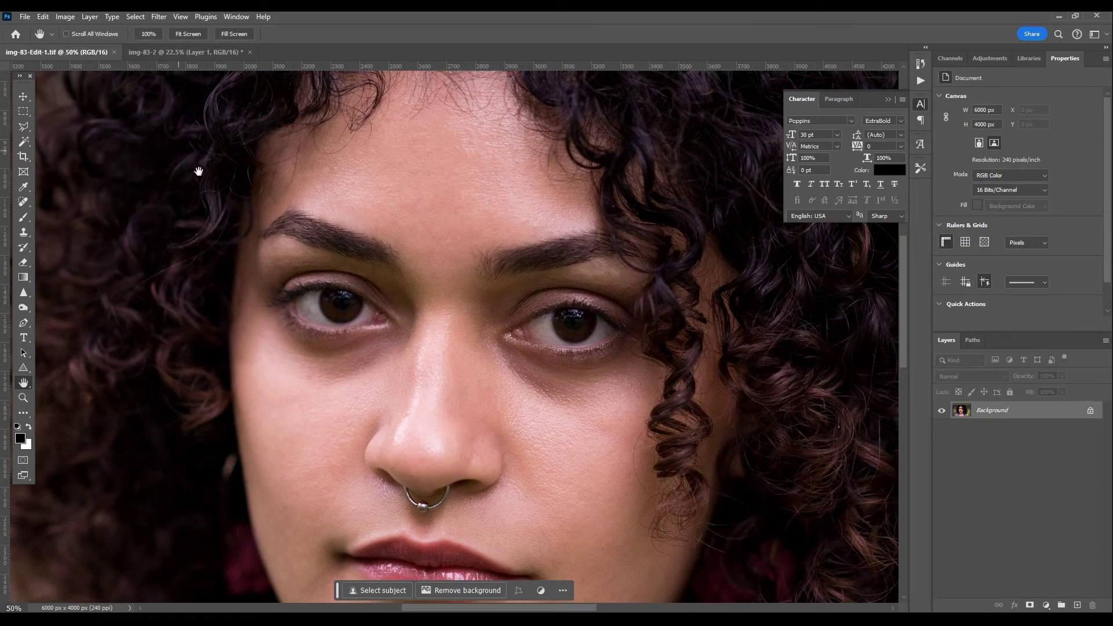
Step: Apply the Skin Smoothing neural filter with Blur 0 and Smoothness +36 as a new layer
{"action": "left_click_drag", "start_coordinate": [479, 405], "coordinate": [469, 261]}
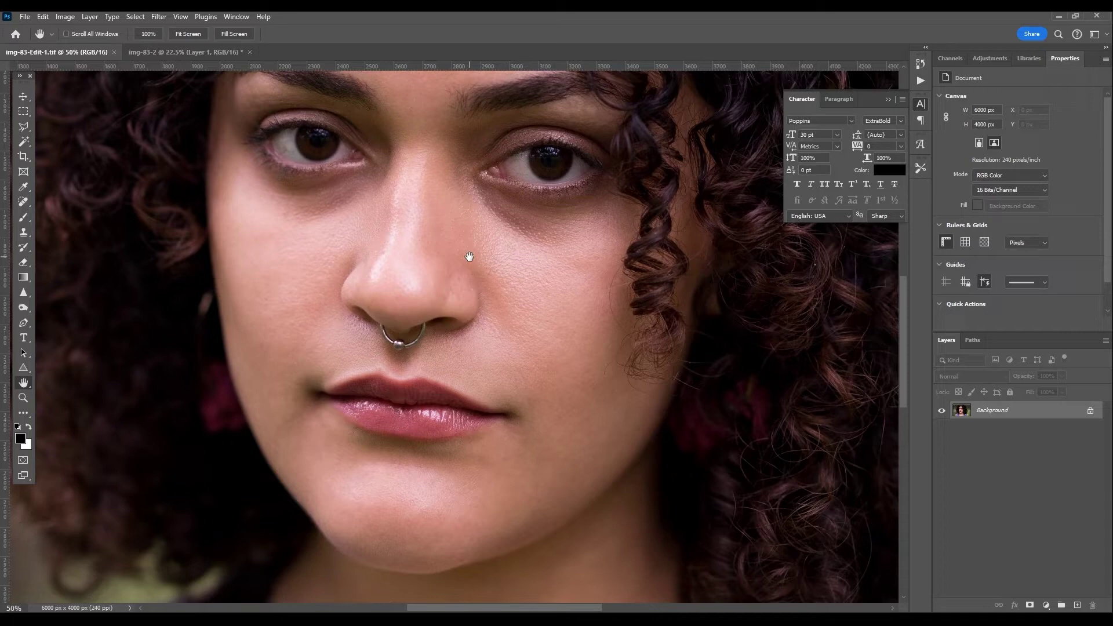
{"action": "scroll", "coordinate": [461, 355], "scroll_direction": "up", "scroll_amount": 5}
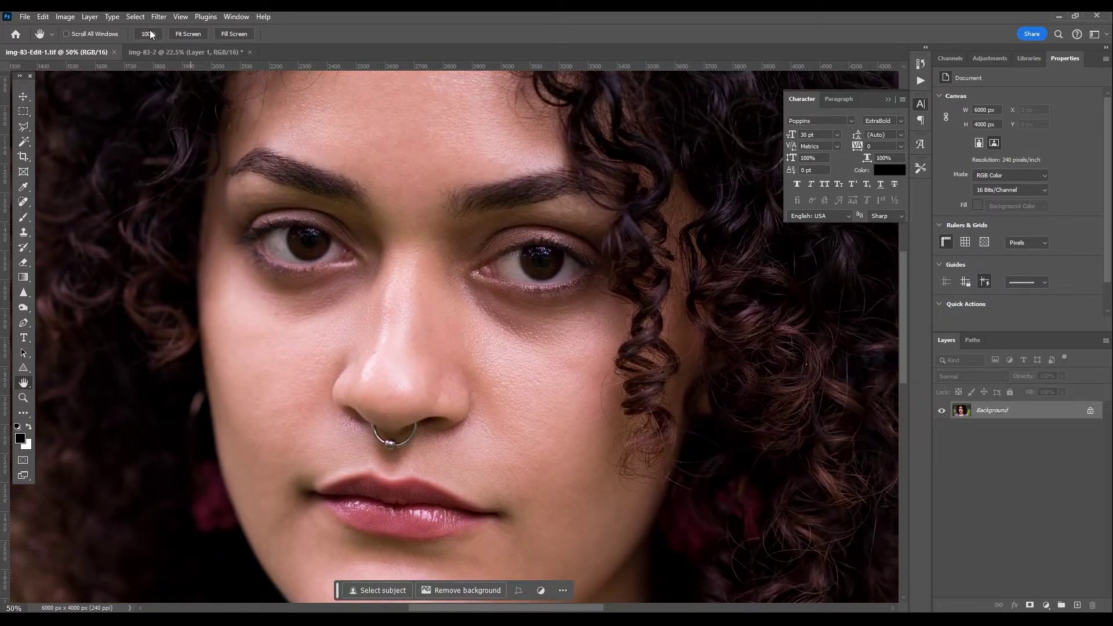
{"action": "left_click", "coordinate": [158, 16]}
{"action": "left_click", "coordinate": [172, 64]}
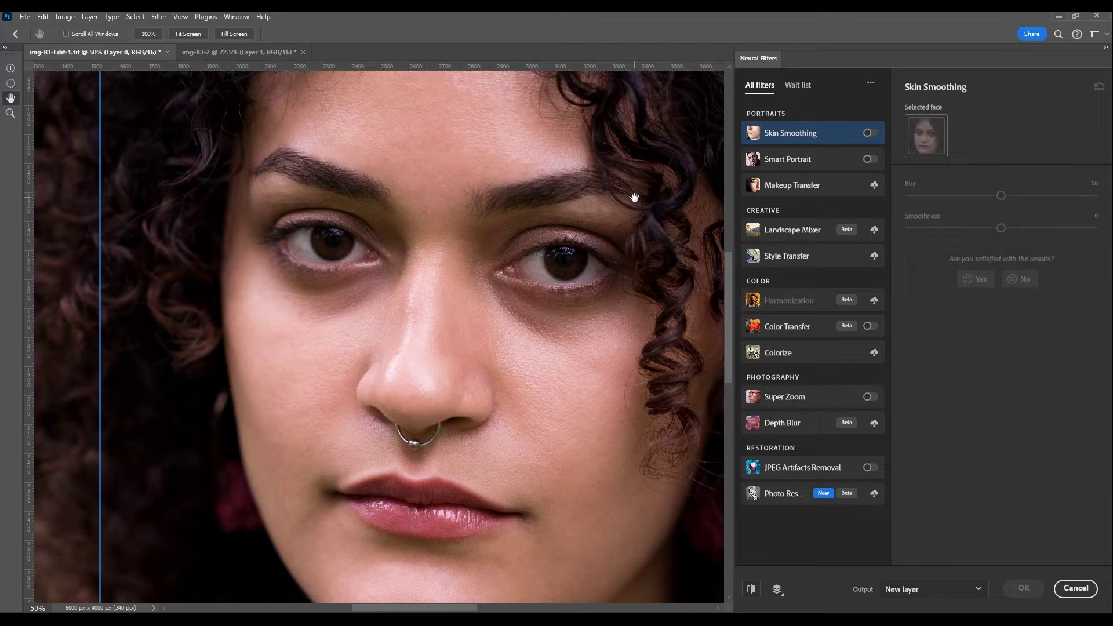
{"action": "left_click", "coordinate": [870, 133]}
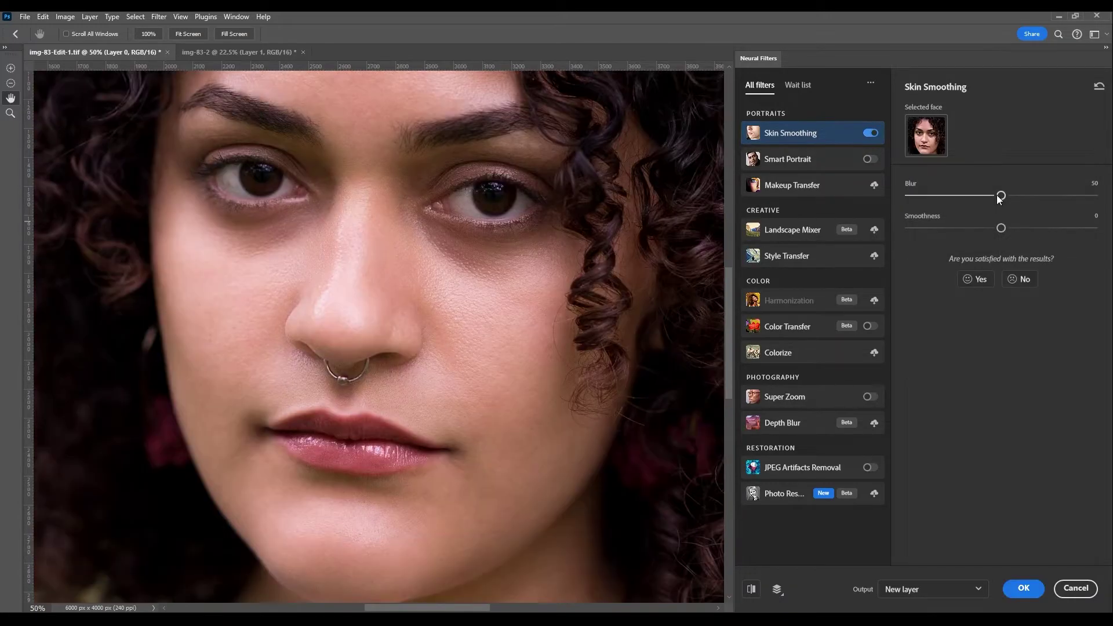
{"action": "left_click_drag", "start_coordinate": [1001, 196], "coordinate": [899, 207]}
{"action": "left_click_drag", "start_coordinate": [1002, 228], "coordinate": [1040, 228]}
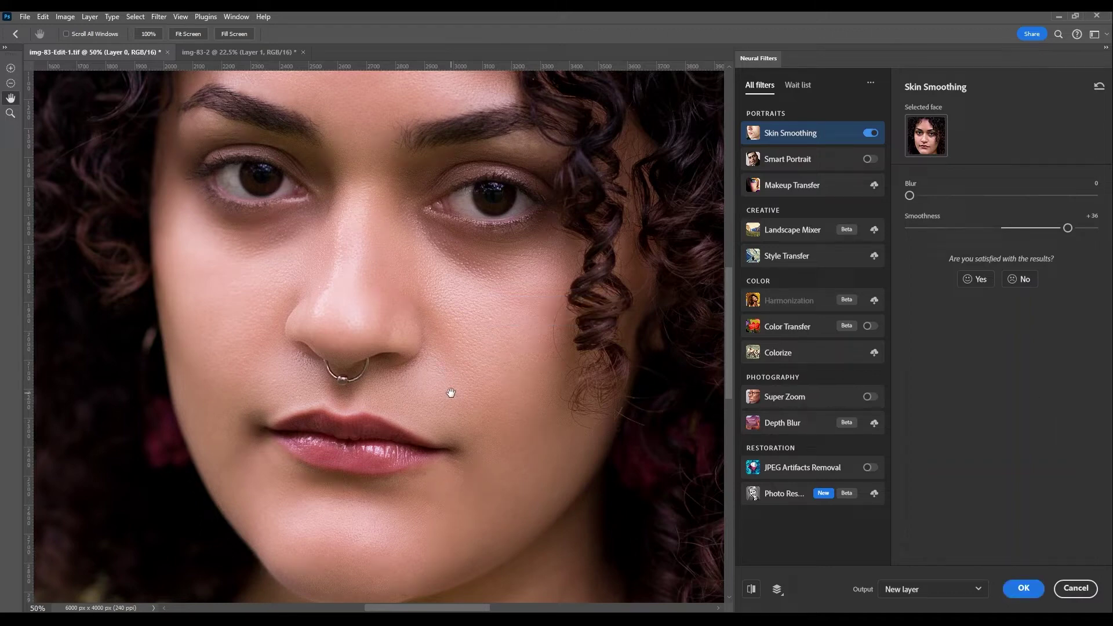
{"action": "scroll", "coordinate": [451, 324], "scroll_direction": "down", "scroll_amount": 3}
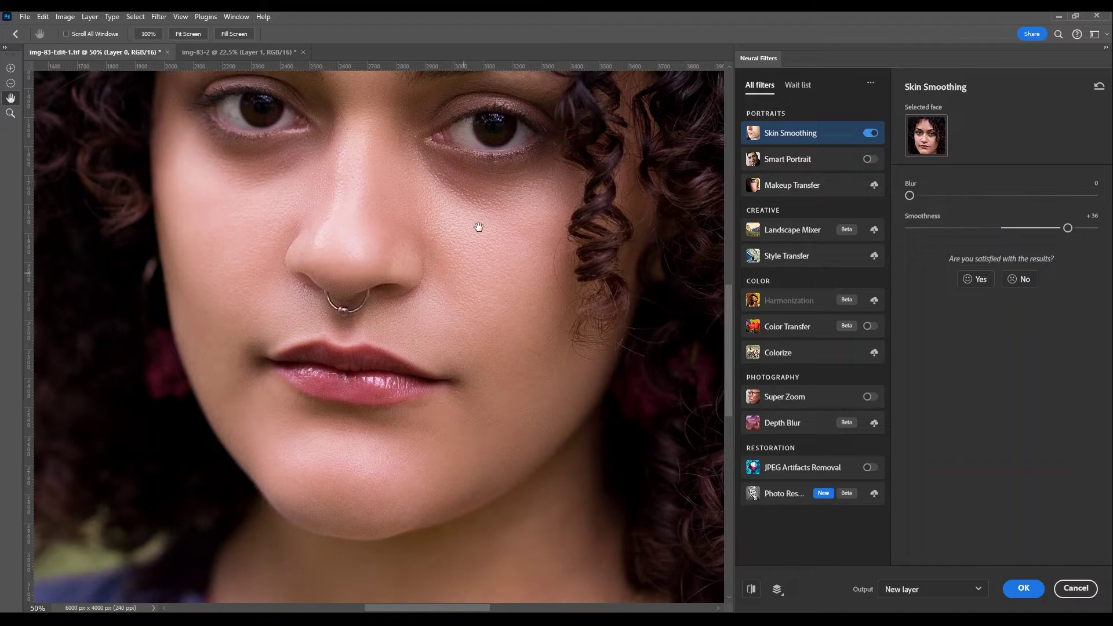
{"action": "scroll", "coordinate": [468, 356], "scroll_direction": "up", "scroll_amount": 5}
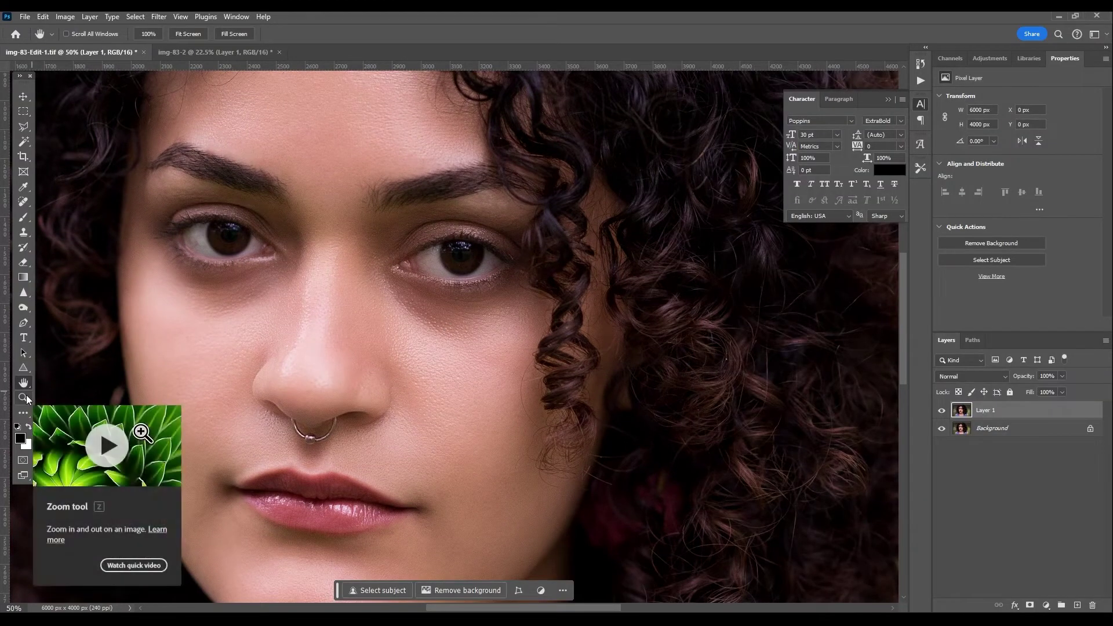
Step: Fit the photo on screen, compare Layer 1 off and on, and open the adjustment-layer list
{"action": "double_click", "coordinate": [24, 381]}
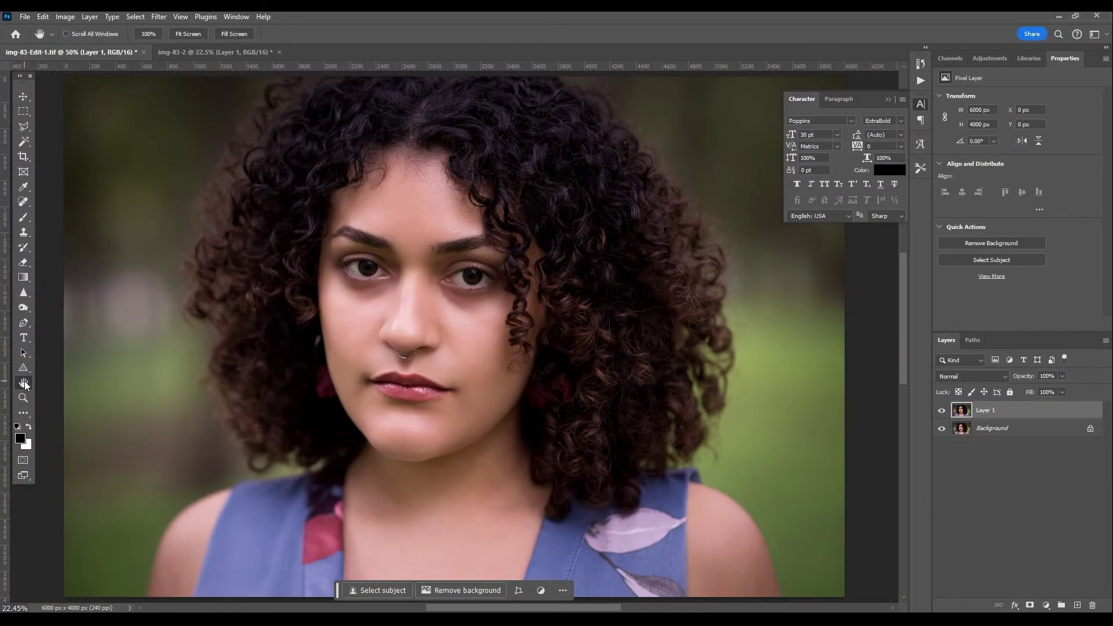
{"action": "left_click", "coordinate": [941, 413]}
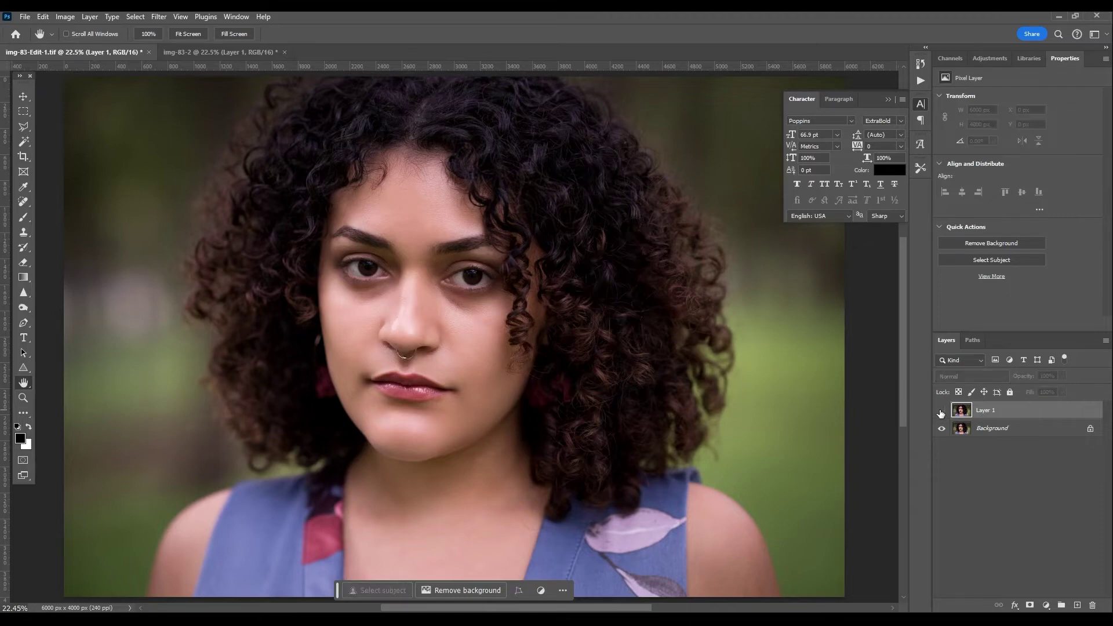
{"action": "left_click", "coordinate": [941, 412]}
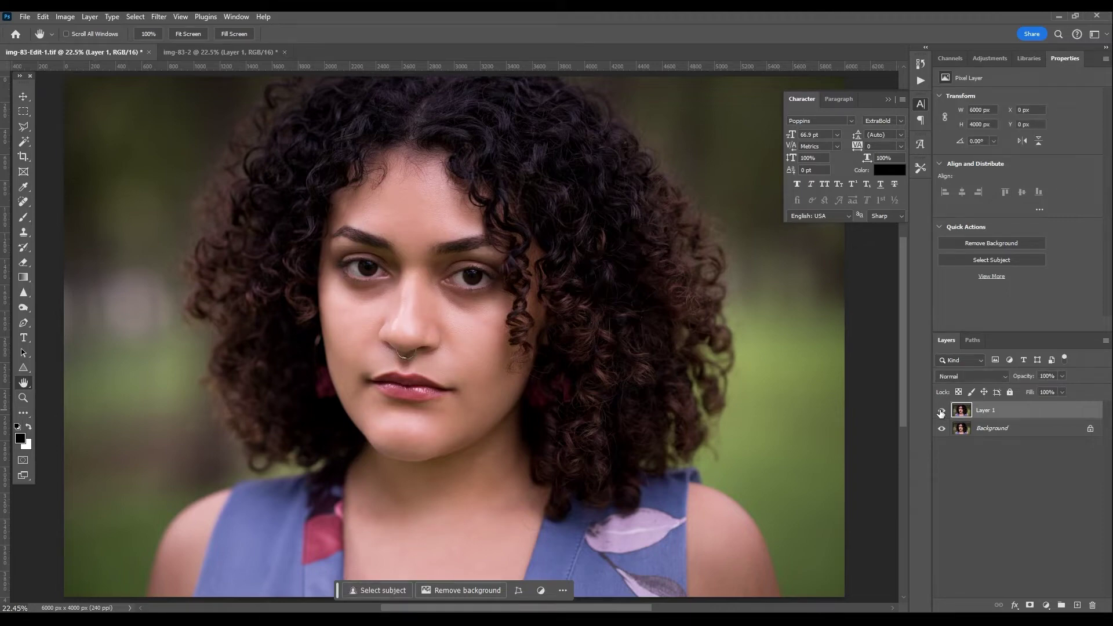
{"action": "left_click", "coordinate": [941, 412]}
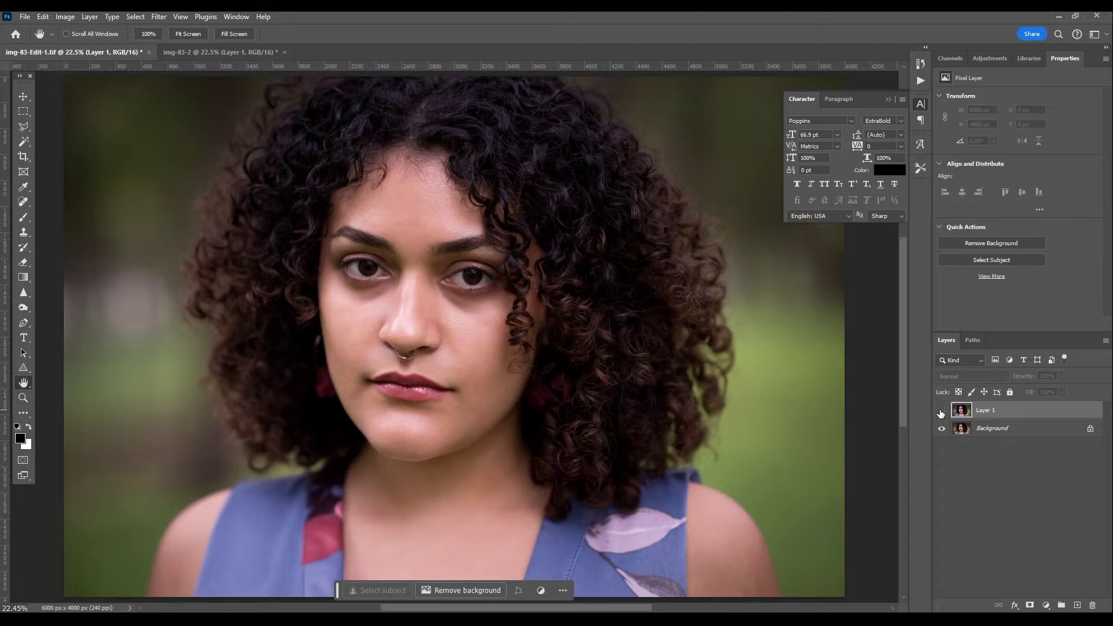
{"action": "left_click", "coordinate": [941, 413]}
{"action": "left_click", "coordinate": [1046, 605]}
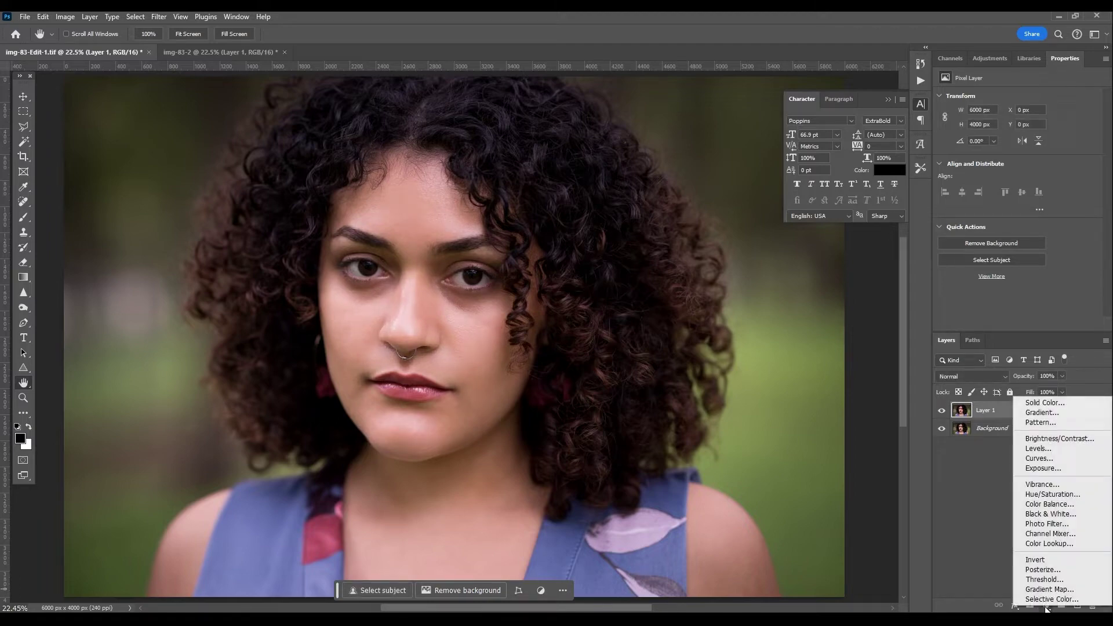
Step: Add a Curves adjustment layer and zoom to 100% on the eyes
{"action": "left_click", "coordinate": [1069, 454]}
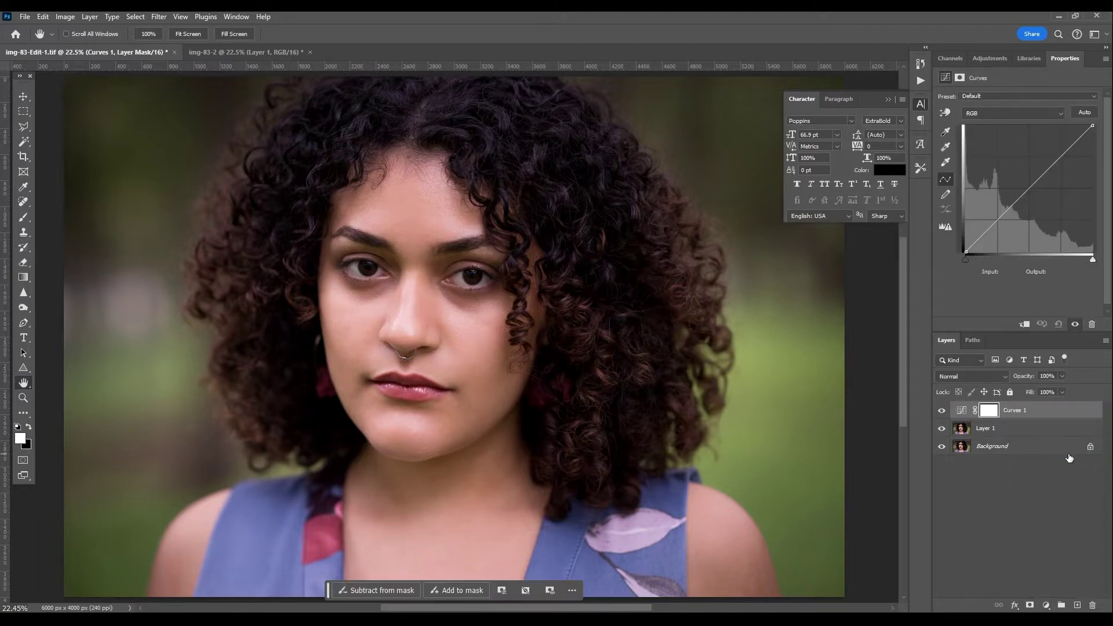
{"action": "key", "text": "z"}
{"action": "left_click", "coordinate": [422, 275]}
{"action": "left_click", "coordinate": [422, 275]}
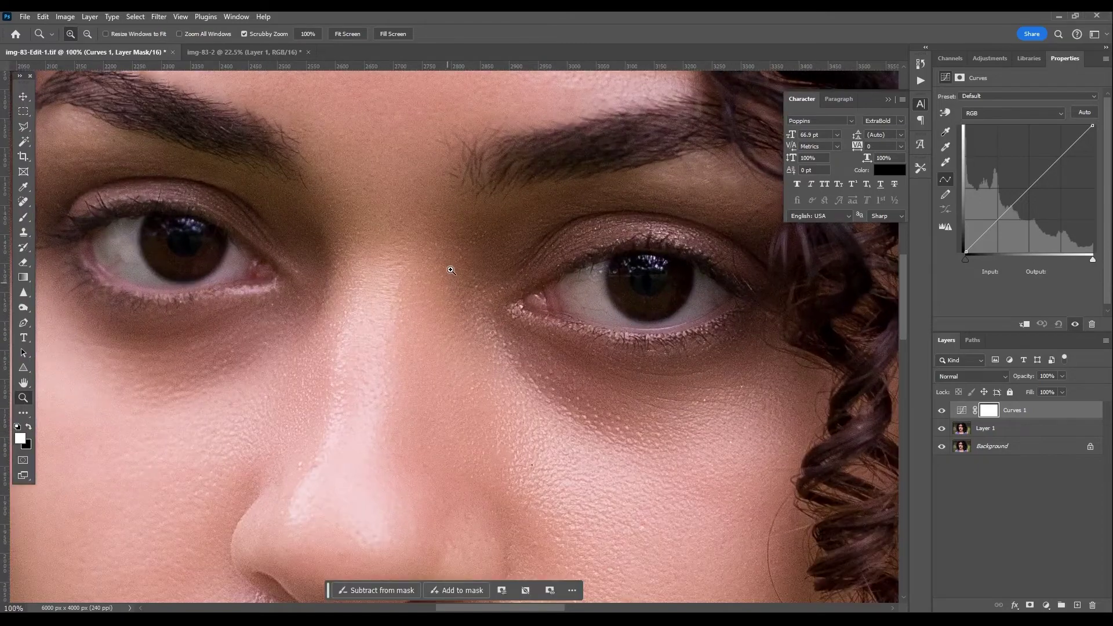
Step: Fill the Curves 1 layer mask with Black to hide the adjustment
{"action": "left_click", "coordinate": [44, 17]}
{"action": "left_click", "coordinate": [87, 200]}
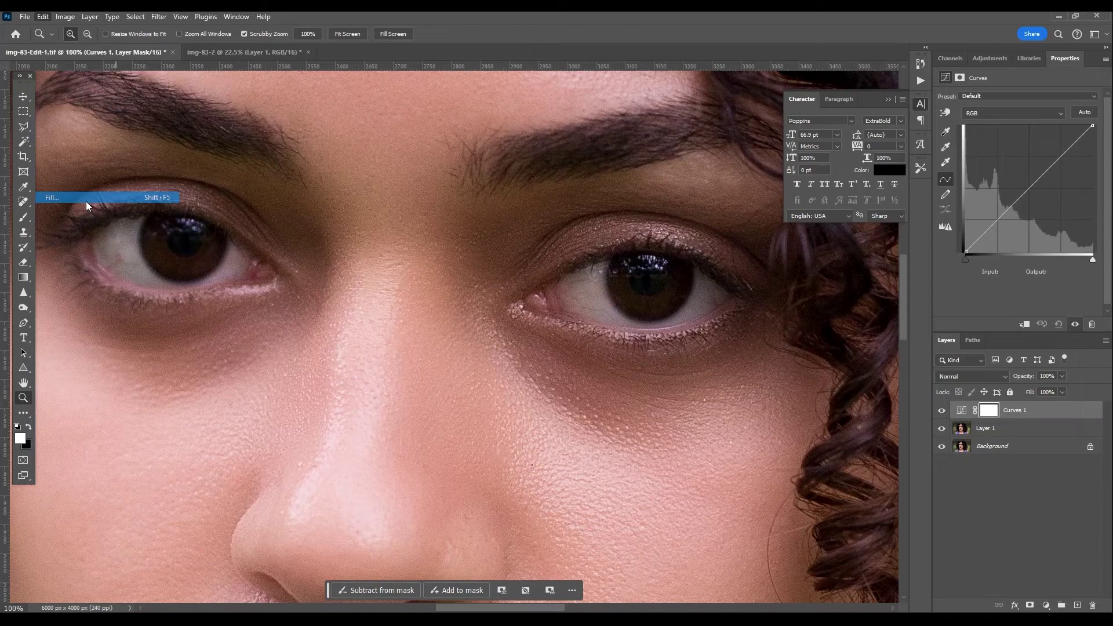
{"action": "left_click", "coordinate": [780, 348]}
{"action": "left_click", "coordinate": [754, 428]}
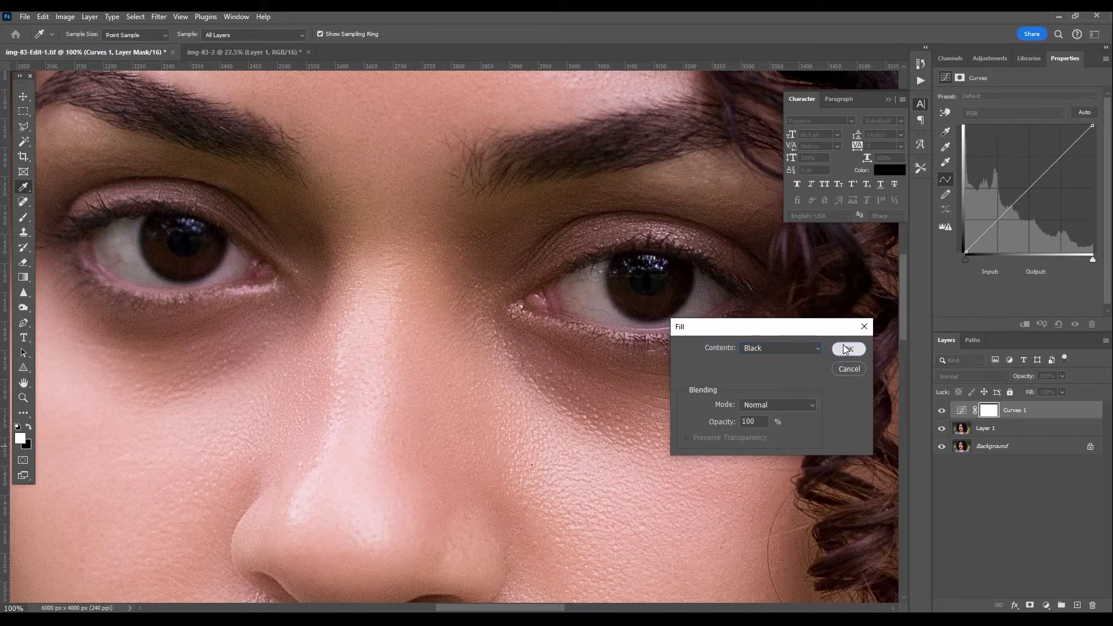
{"action": "left_click", "coordinate": [845, 348]}
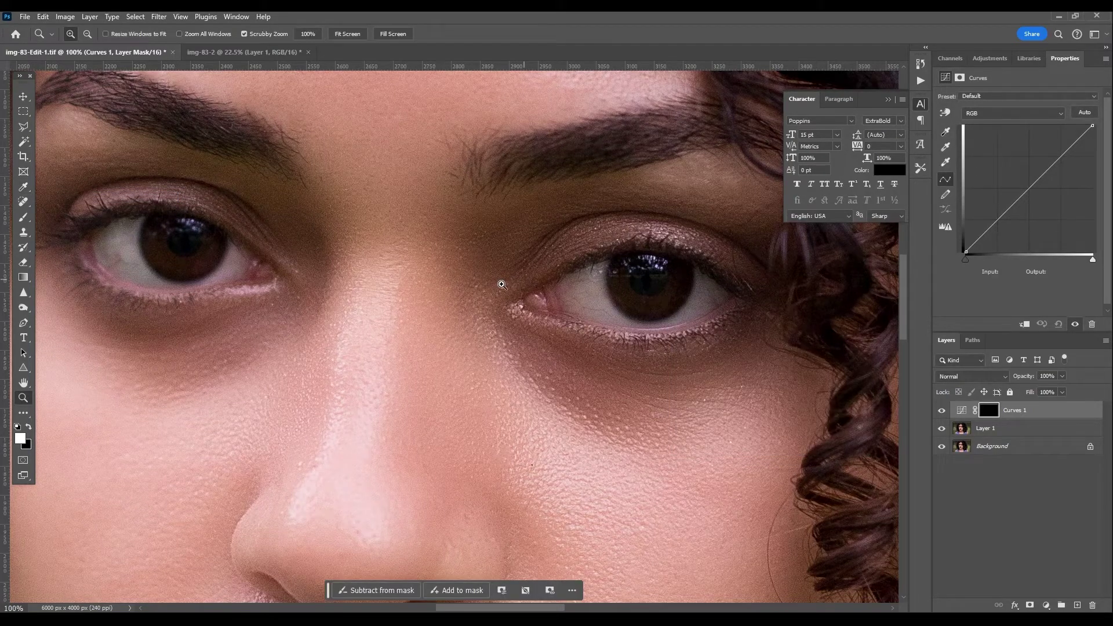
{"action": "left_click", "coordinate": [22, 218]}
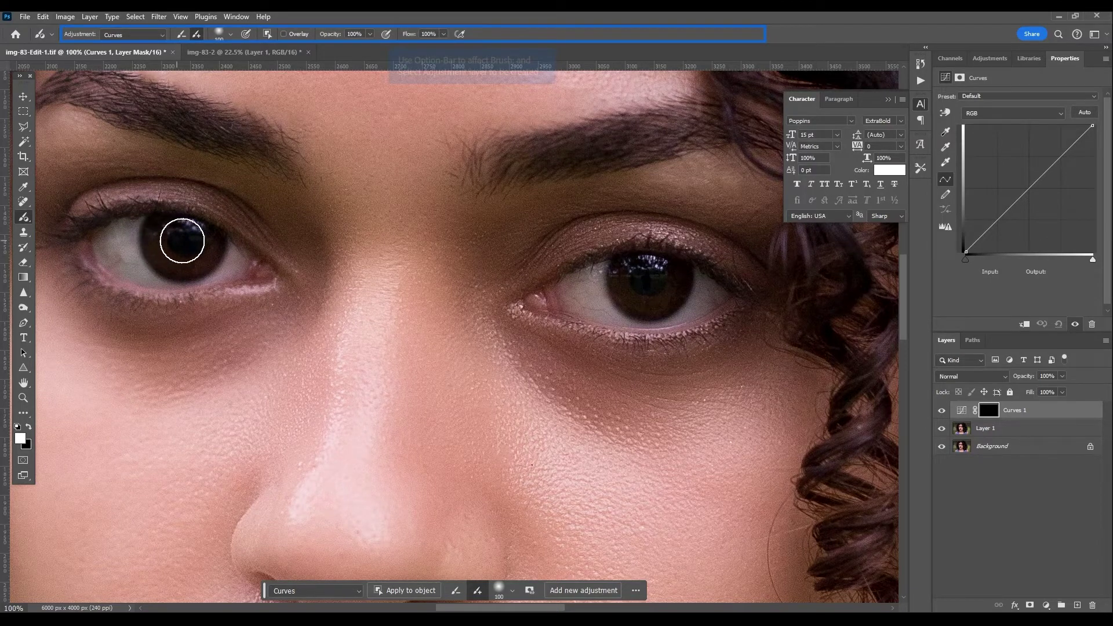
Step: Paint Curves onto both irises, lift the curve to input 107/output 136, and duplicate the layer
{"action": "left_click_drag", "start_coordinate": [182, 240], "coordinate": [226, 259]}
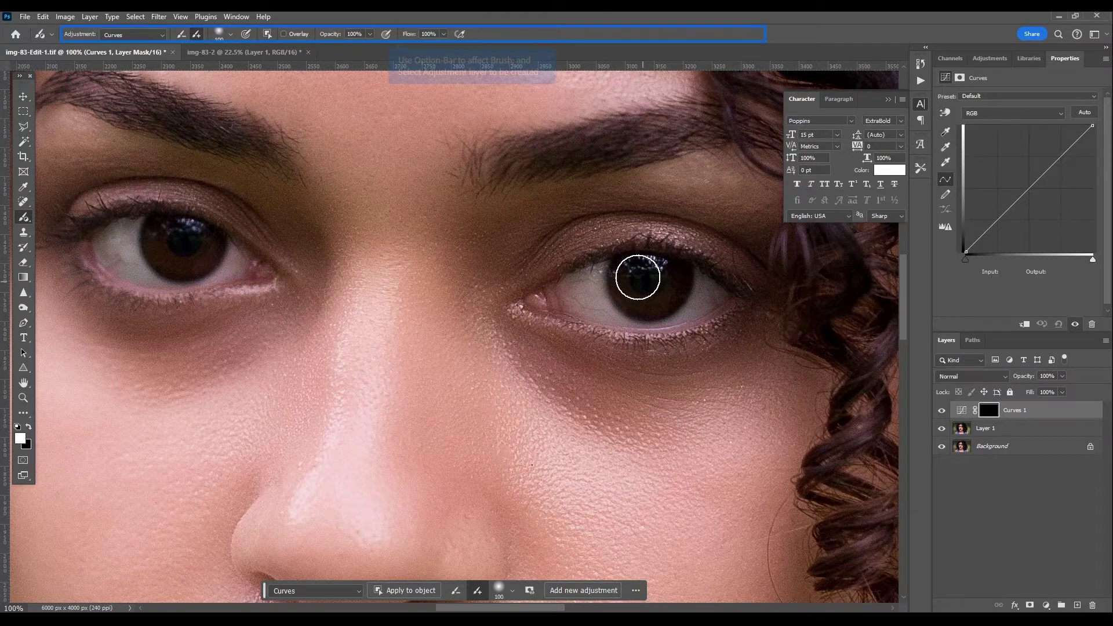
{"action": "mouse_move", "coordinate": [637, 277]}
{"action": "left_mouse_down"}
{"action": "mouse_move", "coordinate": [624, 279]}
{"action": "mouse_move", "coordinate": [668, 276]}
{"action": "mouse_move", "coordinate": [696, 293]}
{"action": "mouse_move", "coordinate": [628, 307]}
{"action": "left_mouse_up"}
{"action": "key", "text": "bracketleft"}
{"action": "key", "text": "bracketleft"}
{"action": "key", "text": "bracketleft"}
{"action": "key", "text": "bracketleft"}
{"action": "key", "text": "bracketleft"}
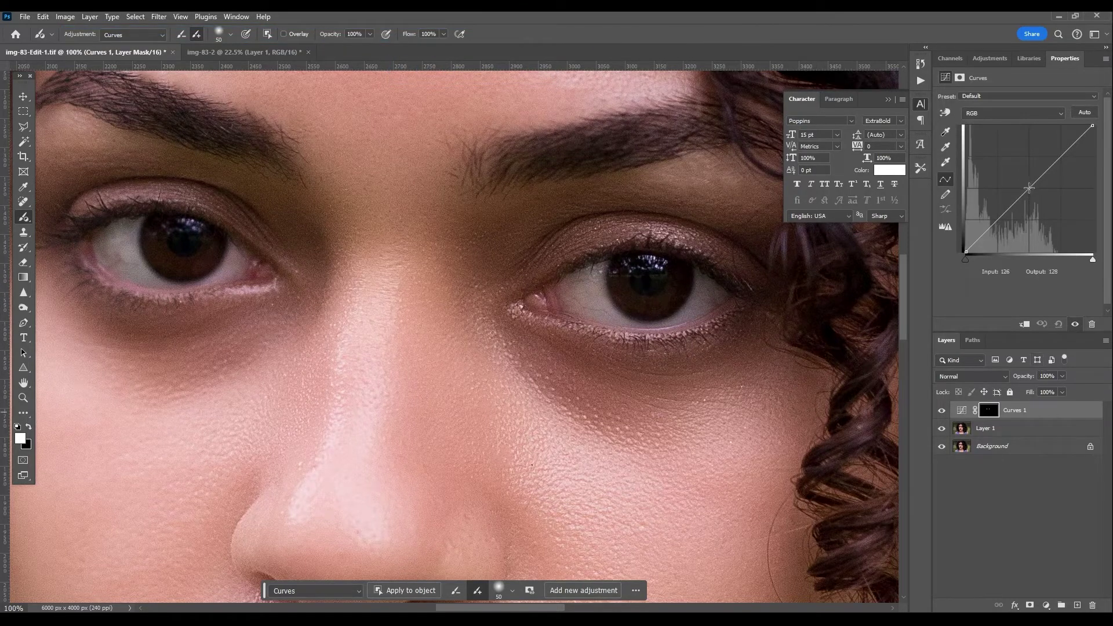
{"action": "left_click_drag", "start_coordinate": [1027, 187], "coordinate": [1020, 185]}
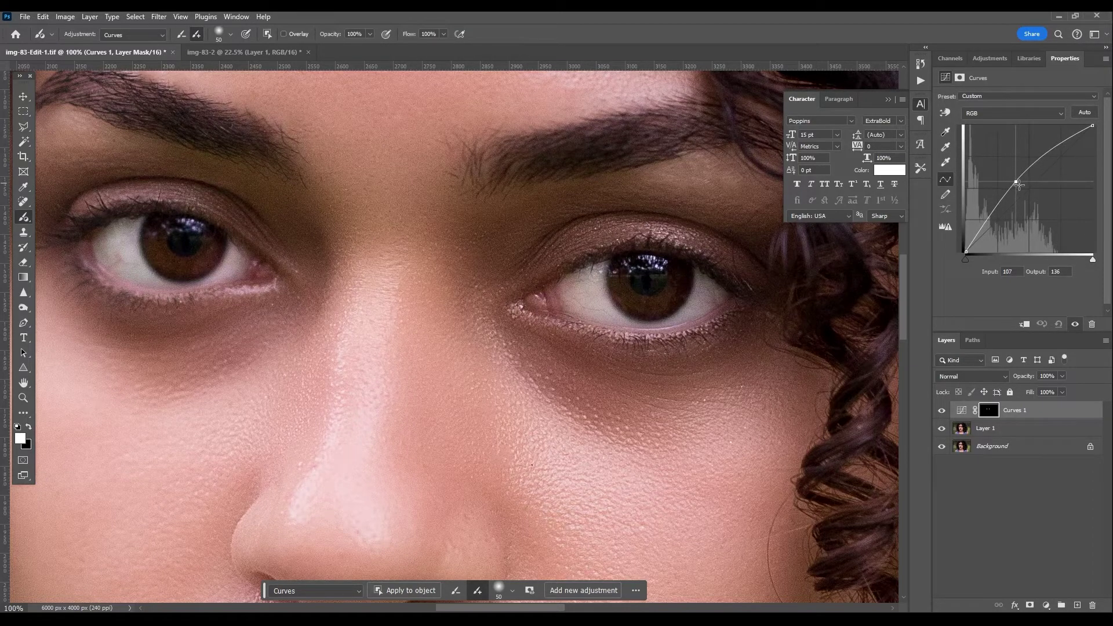
{"action": "key", "text": "ctrl+j"}
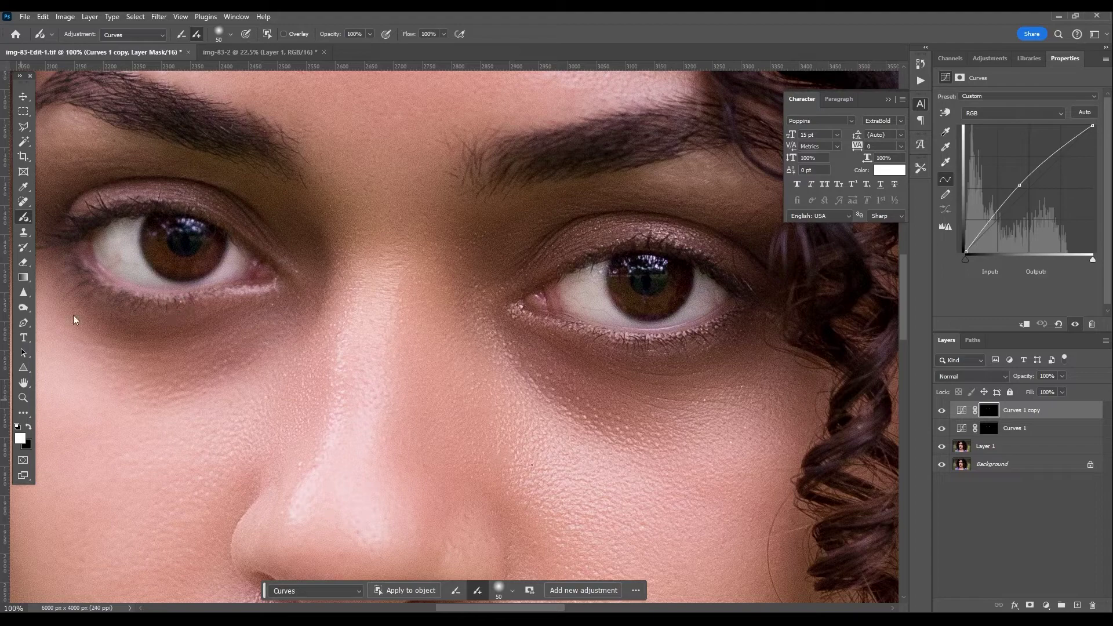
Step: Steepen Curves 1 copy to input 88/output 176 and erase its effect from parts of both irises
{"action": "key", "text": "x"}
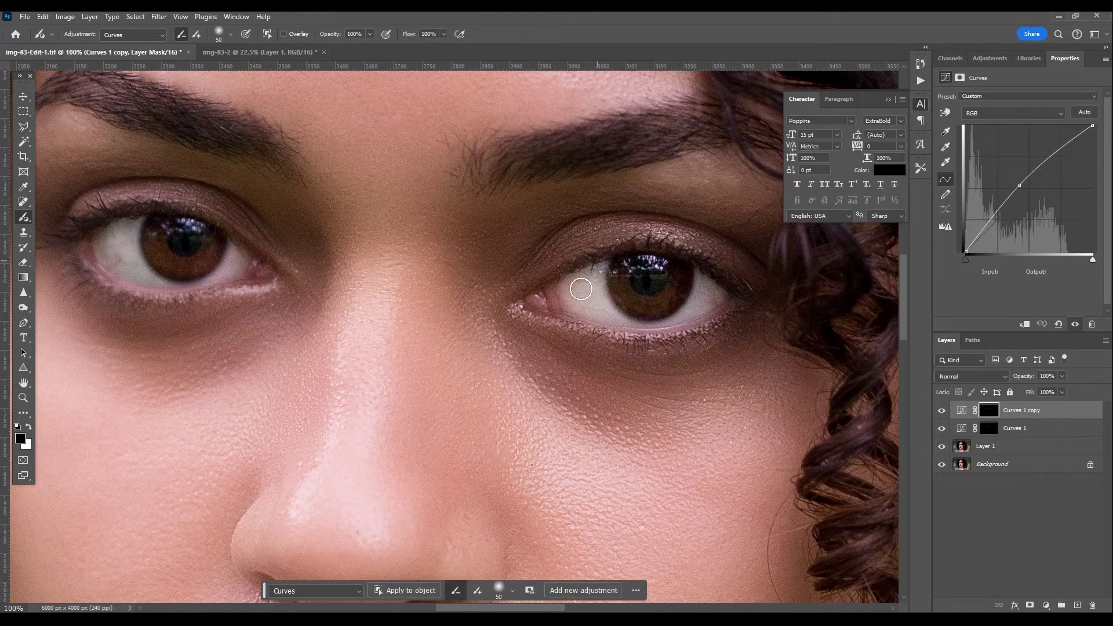
{"action": "left_click_drag", "start_coordinate": [1020, 185], "coordinate": [1009, 165]}
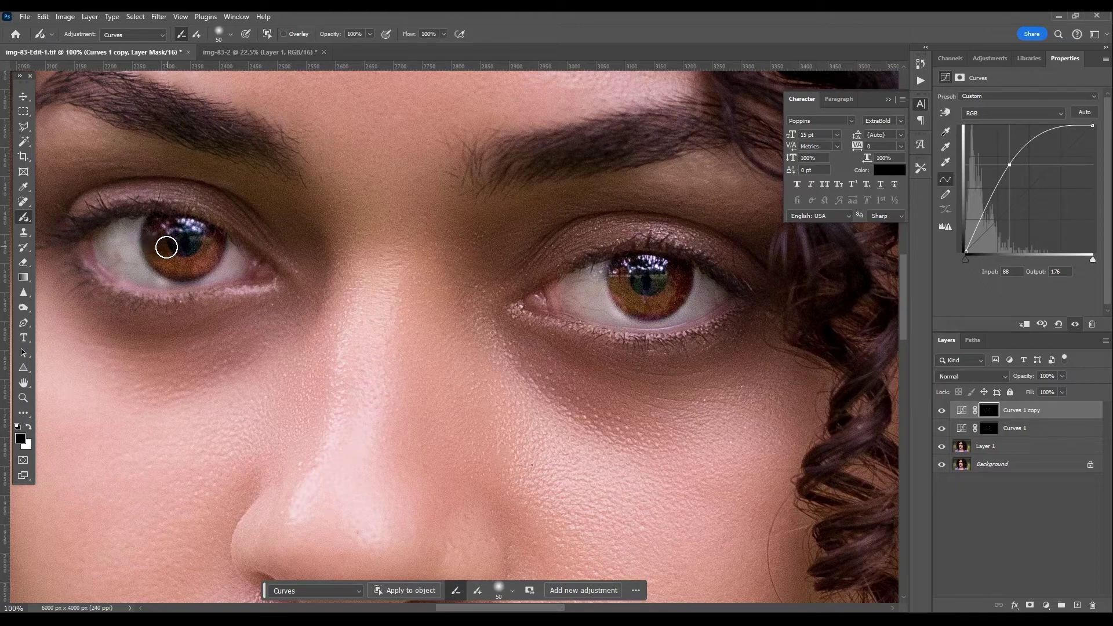
{"action": "mouse_move", "coordinate": [166, 247]}
{"action": "left_mouse_down"}
{"action": "mouse_move", "coordinate": [164, 266]}
{"action": "mouse_move", "coordinate": [206, 261]}
{"action": "mouse_move", "coordinate": [217, 236]}
{"action": "mouse_move", "coordinate": [211, 263]}
{"action": "mouse_move", "coordinate": [214, 231]}
{"action": "left_mouse_up"}
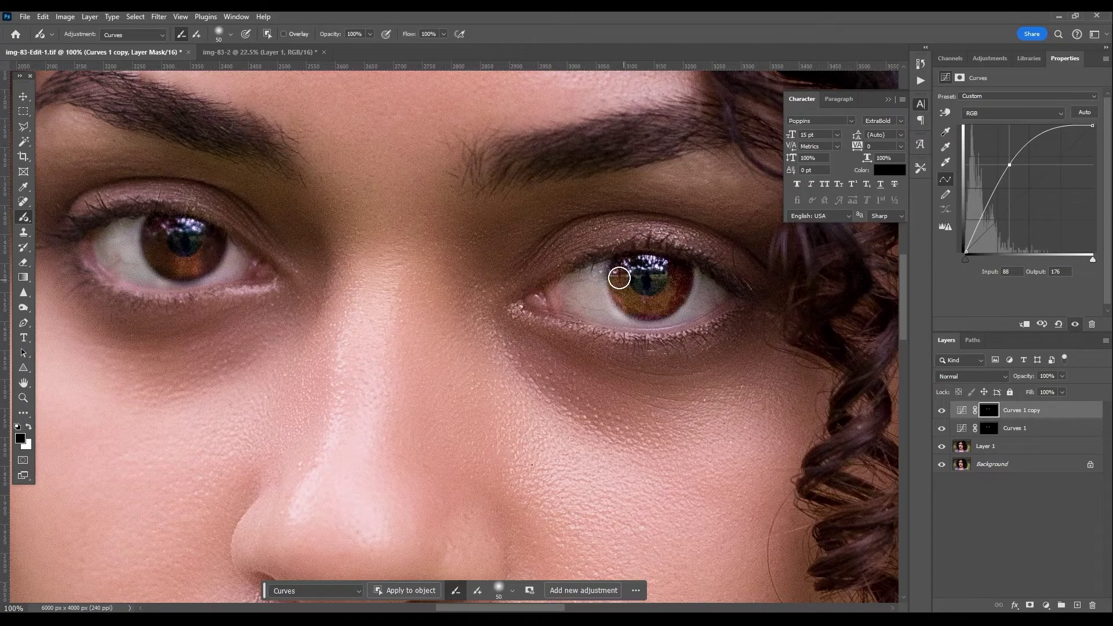
{"action": "mouse_move", "coordinate": [619, 278]}
{"action": "left_mouse_down"}
{"action": "mouse_move", "coordinate": [623, 316]}
{"action": "mouse_move", "coordinate": [648, 311]}
{"action": "mouse_move", "coordinate": [688, 271]}
{"action": "mouse_move", "coordinate": [684, 321]}
{"action": "mouse_move", "coordinate": [734, 279]}
{"action": "mouse_move", "coordinate": [776, 266]}
{"action": "mouse_move", "coordinate": [670, 294]}
{"action": "mouse_move", "coordinate": [635, 286]}
{"action": "left_mouse_up"}
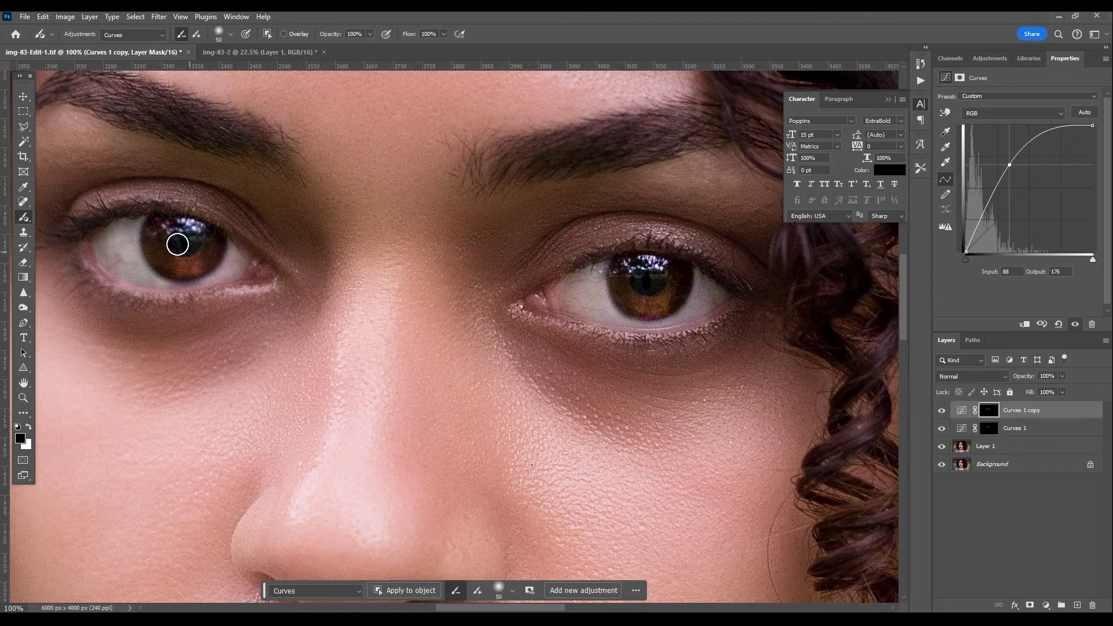
{"action": "left_click_drag", "start_coordinate": [177, 244], "coordinate": [194, 244]}
Step: Fit the portrait, group both Curves layers as 'eyes', and hide the group to compare
{"action": "key", "text": "h"}
{"action": "key", "text": "ctrl+0"}
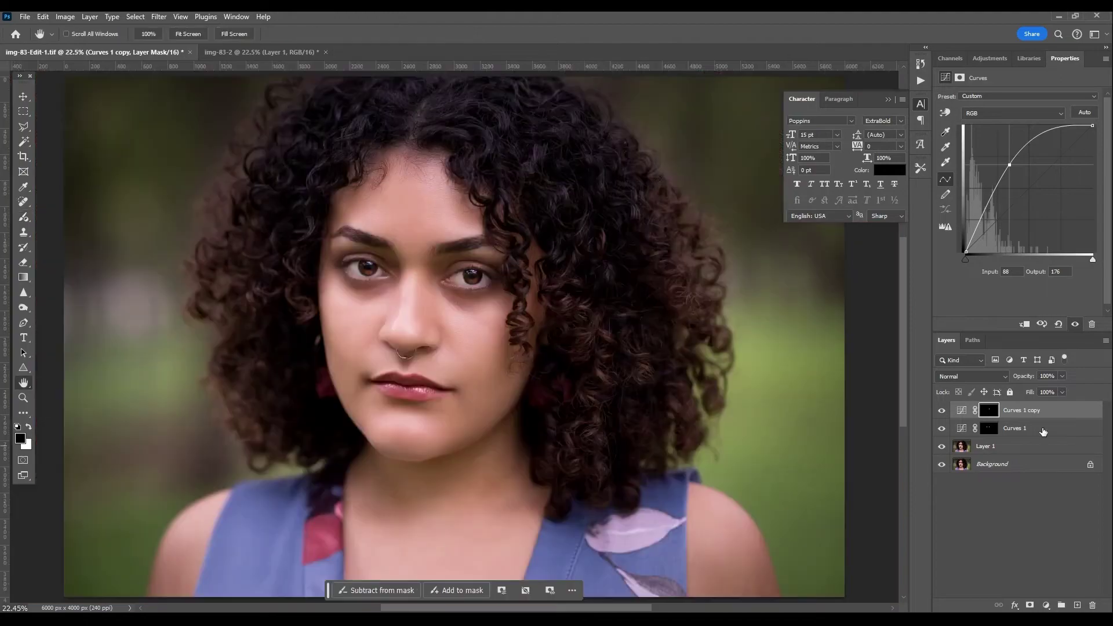
{"action": "left_click", "coordinate": [1044, 429], "text": "shift"}
{"action": "right_click", "coordinate": [1042, 427]}
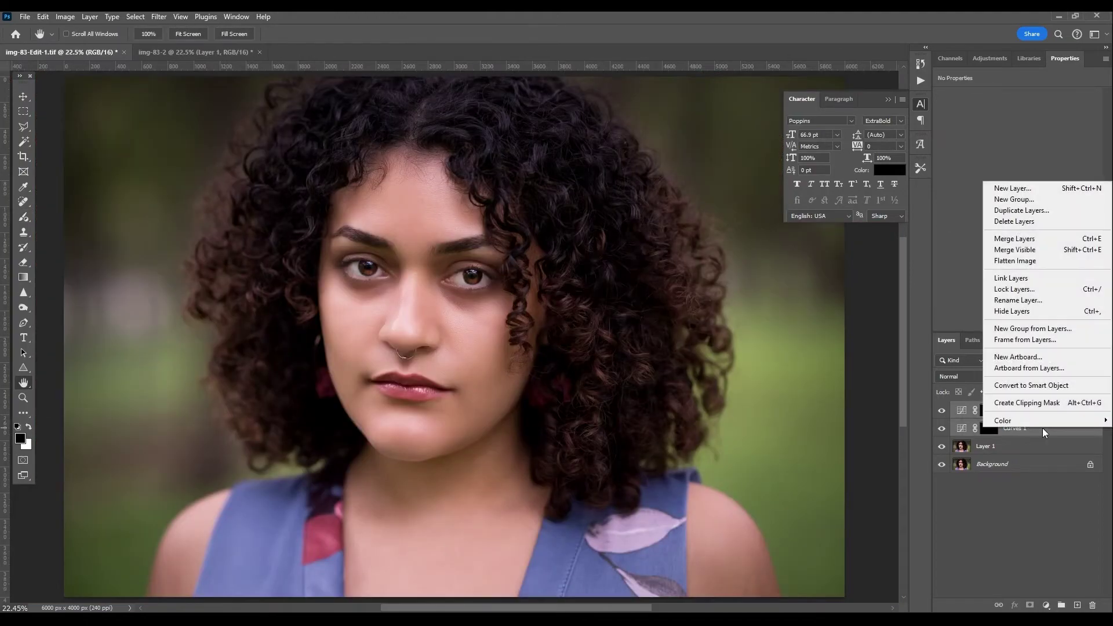
{"action": "left_click", "coordinate": [1049, 328]}
{"action": "type", "text": "eyes"}
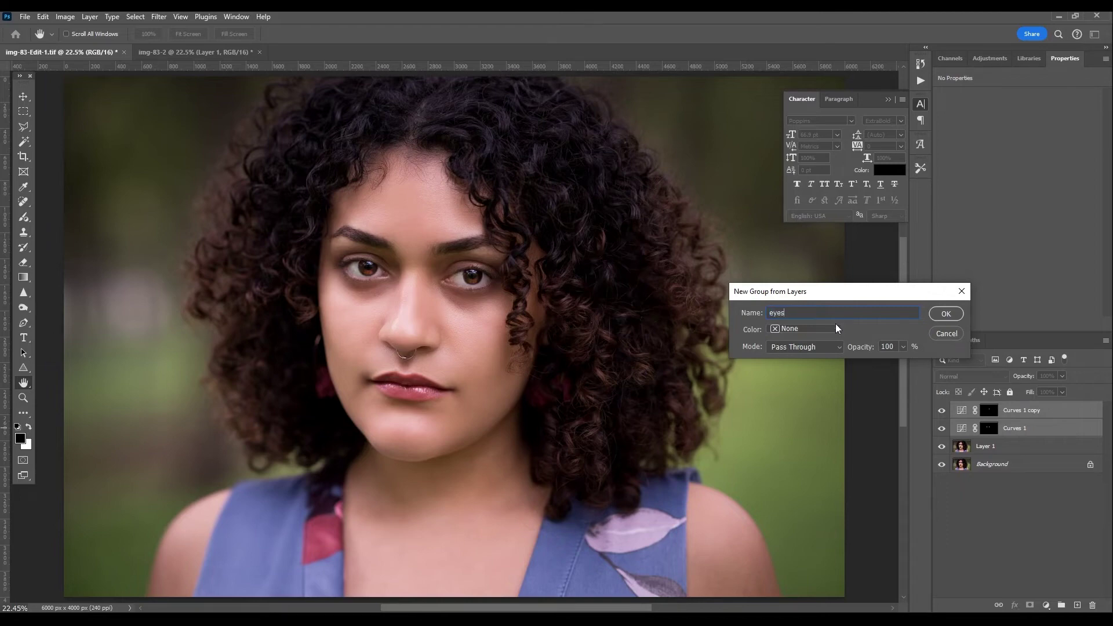
{"action": "key", "text": "Return"}
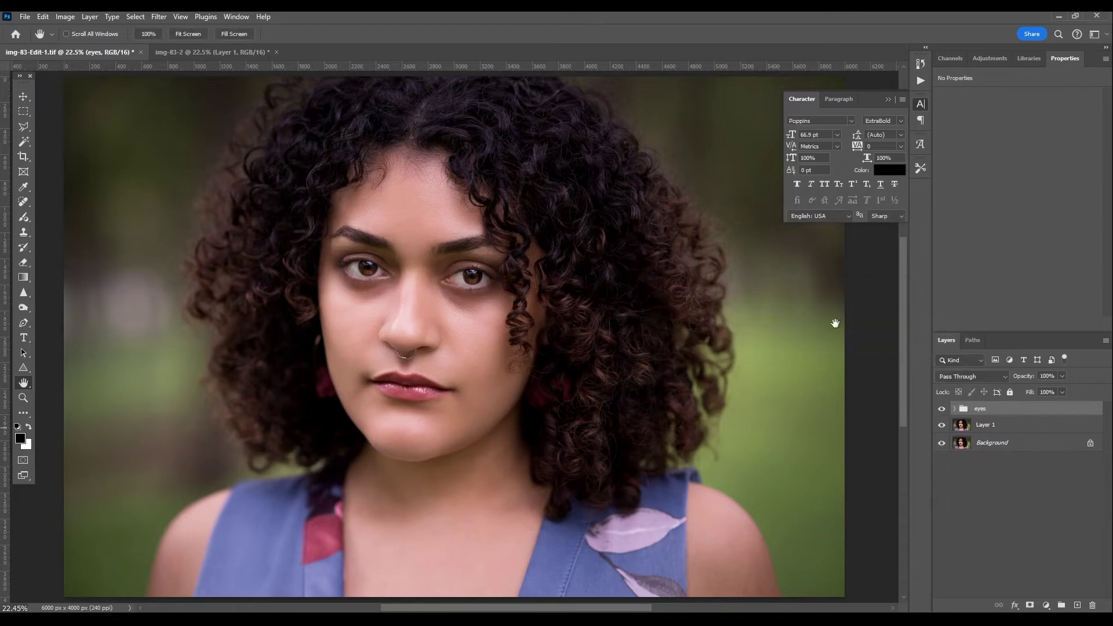
{"action": "left_click", "coordinate": [942, 409]}
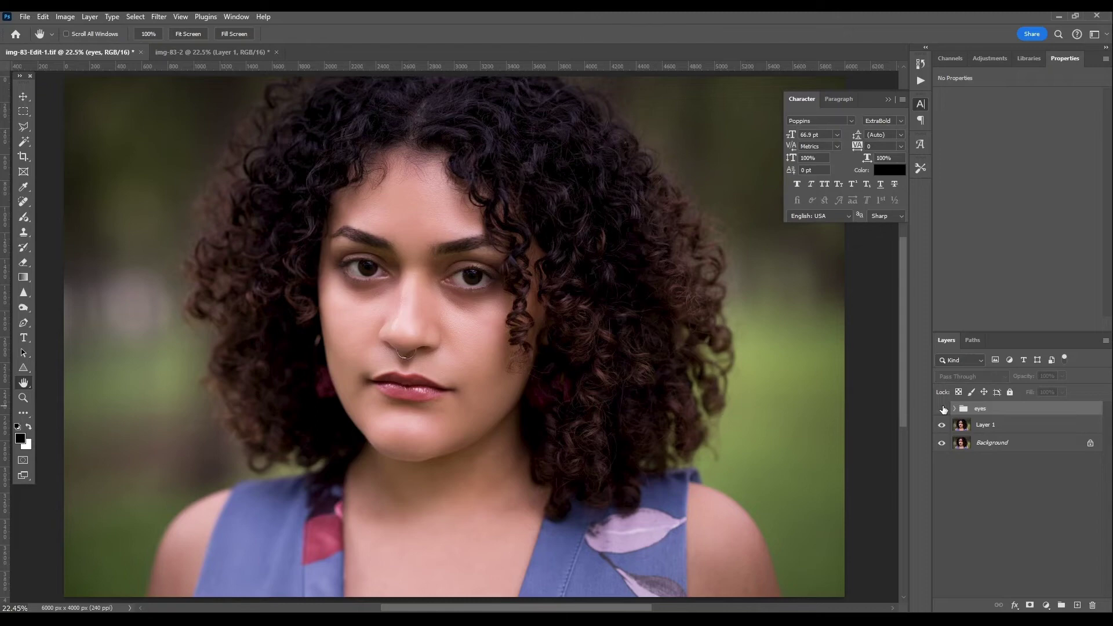
Step: Turn the eyes group back on, toggling it off and on for a before/after comparison
{"action": "left_click", "coordinate": [942, 409]}
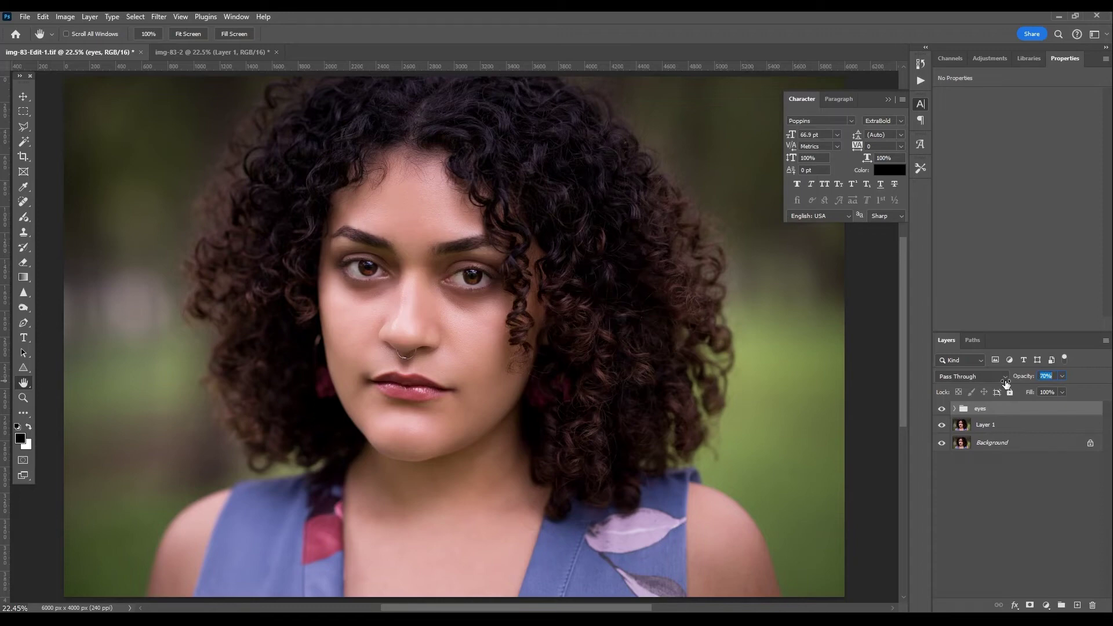
{"action": "left_click", "coordinate": [942, 410]}
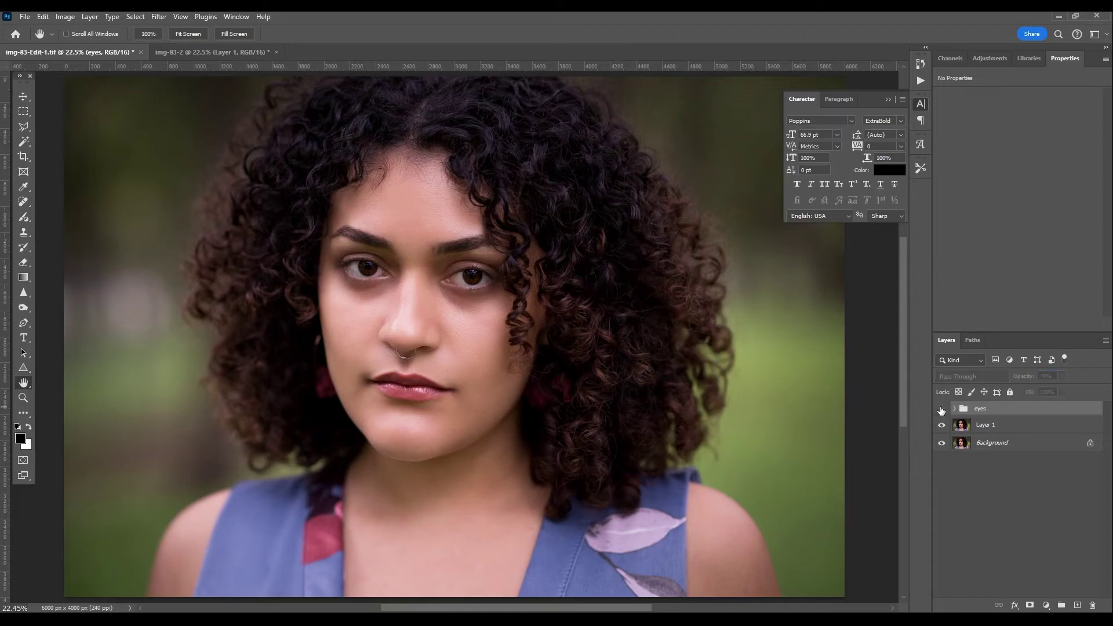
{"action": "left_click", "coordinate": [941, 409]}
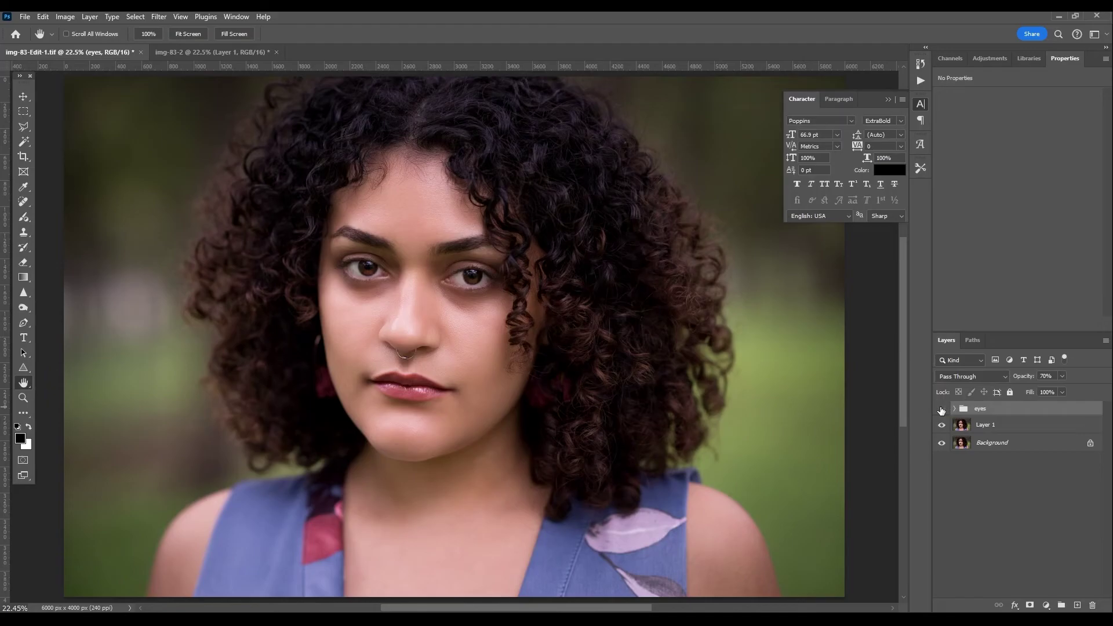